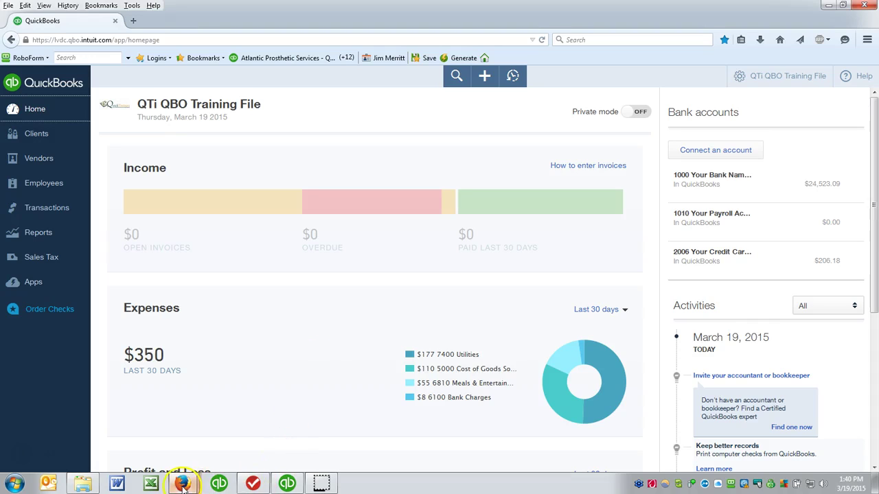
Switch to the QuickTrainer website and search the site for Chart of Accounts
mouse_move(182, 481)
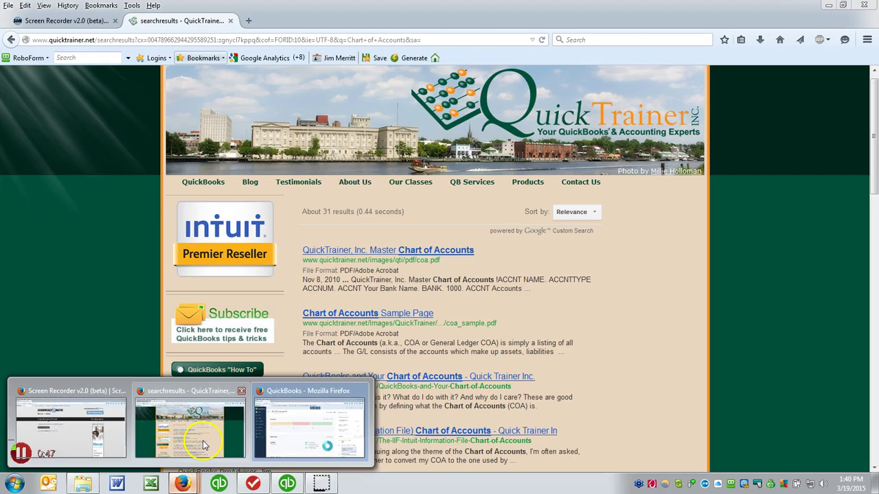
left_click(199, 439)
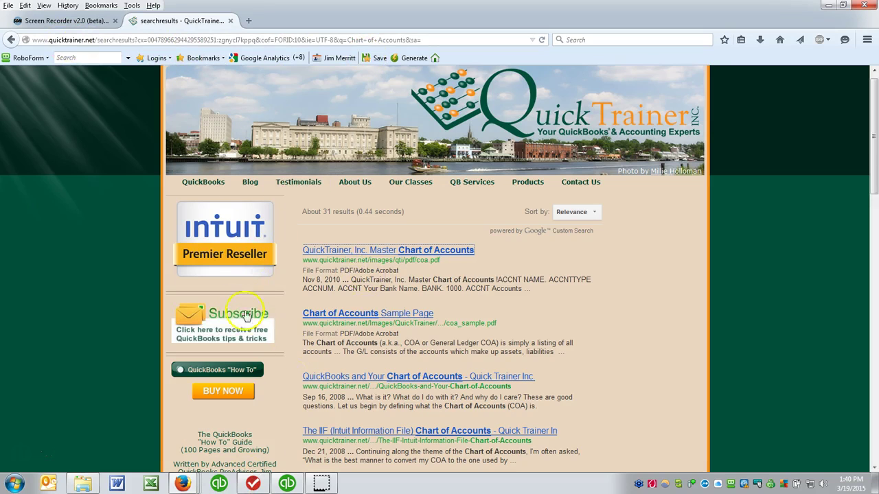
scroll(234, 323, "down", 5)
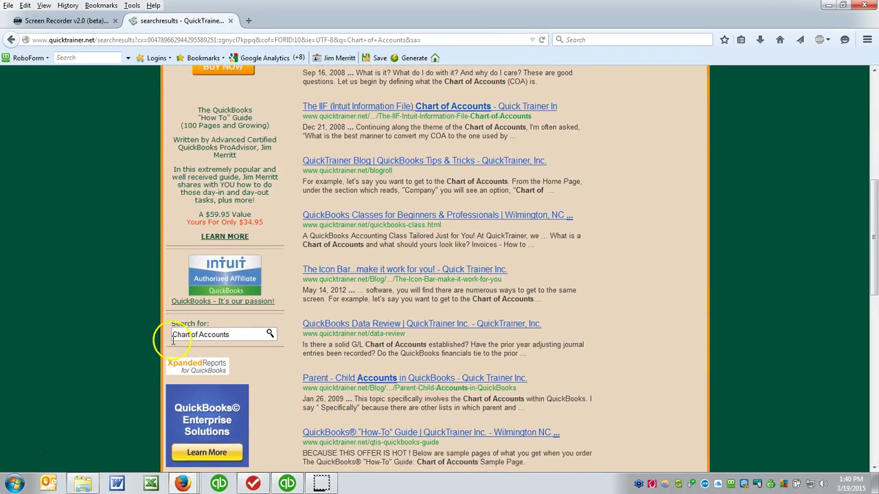
left_click(270, 333)
scroll(307, 288, "up", 3)
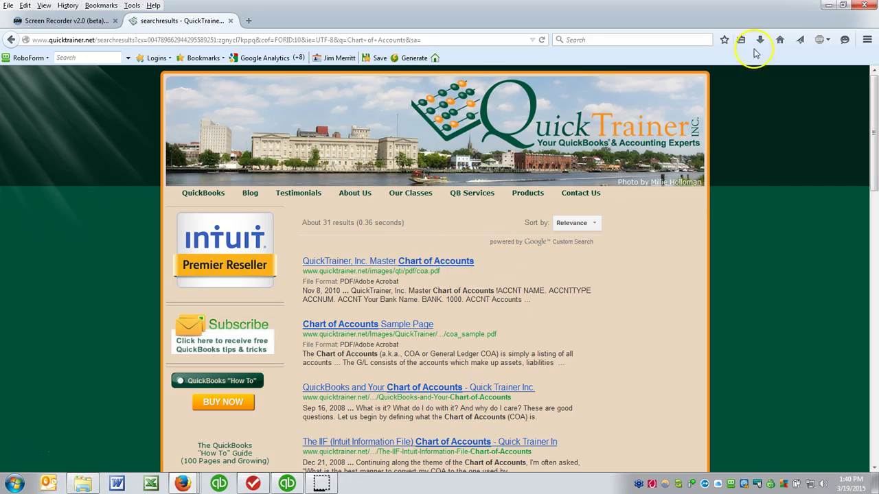
Open the downloaded coa.pdf and review the first page of the Master Chart of Accounts
left_click(760, 40)
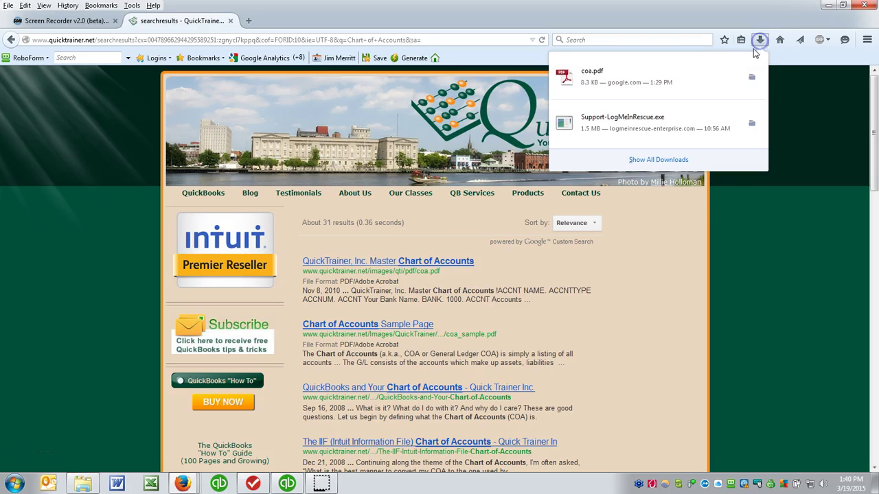
left_click(591, 78)
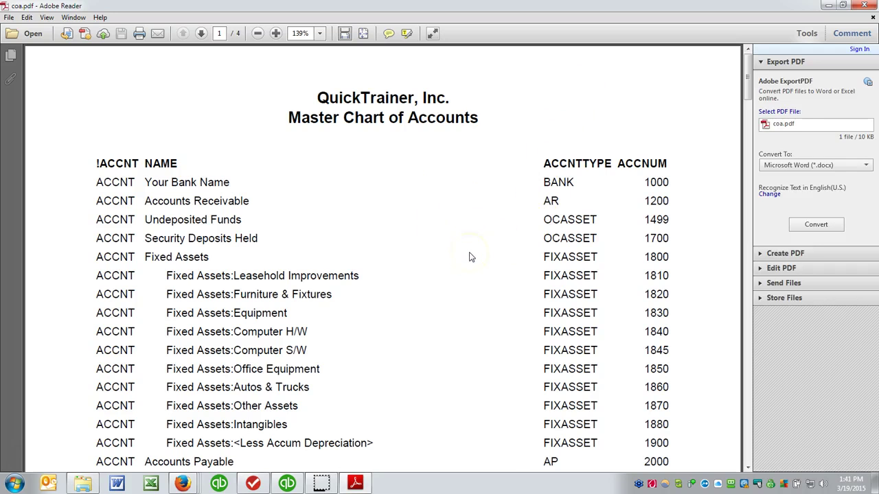
scroll(470, 257, "down", 3)
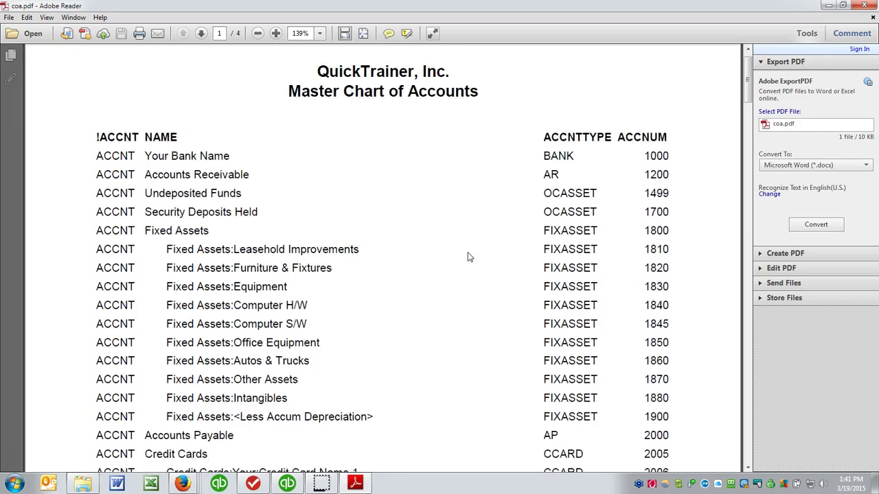
scroll(463, 256, "down", 7)
scroll(461, 255, "down", 10)
scroll(459, 256, "down", 12)
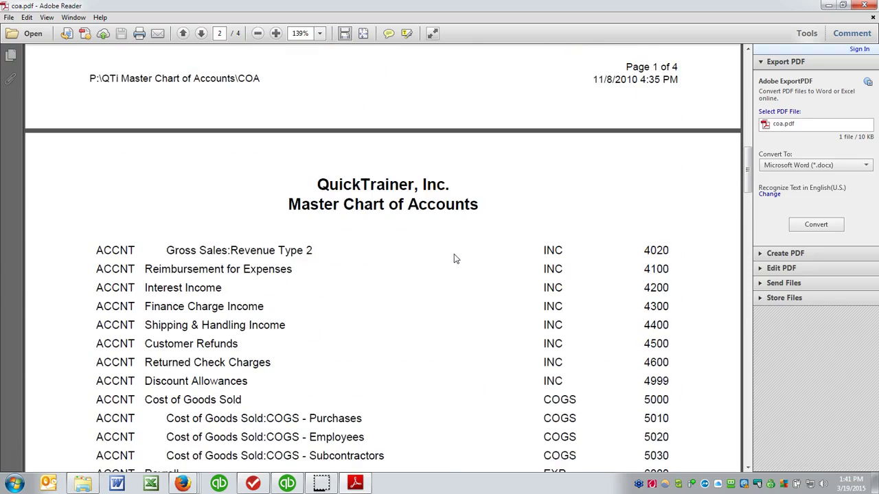
Review the income, cost of goods sold and expense accounts on the remaining pages of the PDF, and close it
scroll(454, 258, "down", 3)
scroll(454, 258, "down", 3)
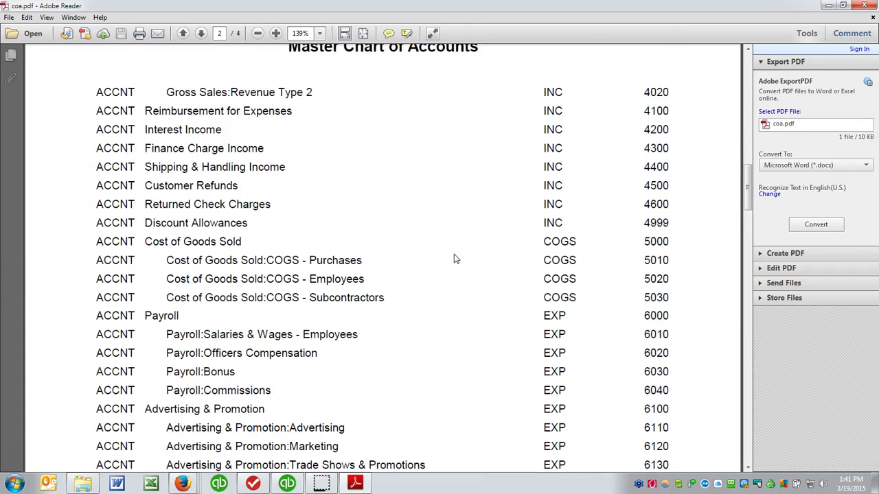
scroll(454, 258, "down", 11)
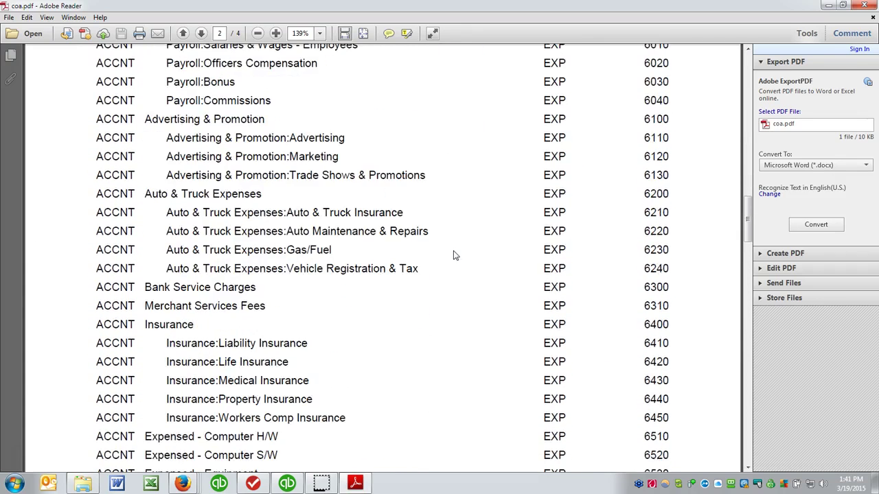
scroll(453, 254, "down", 12)
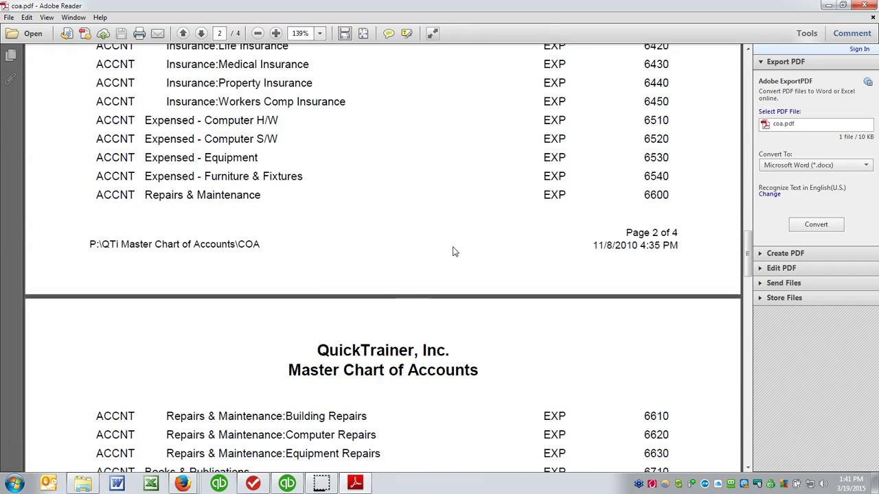
scroll(455, 261, "down", 11)
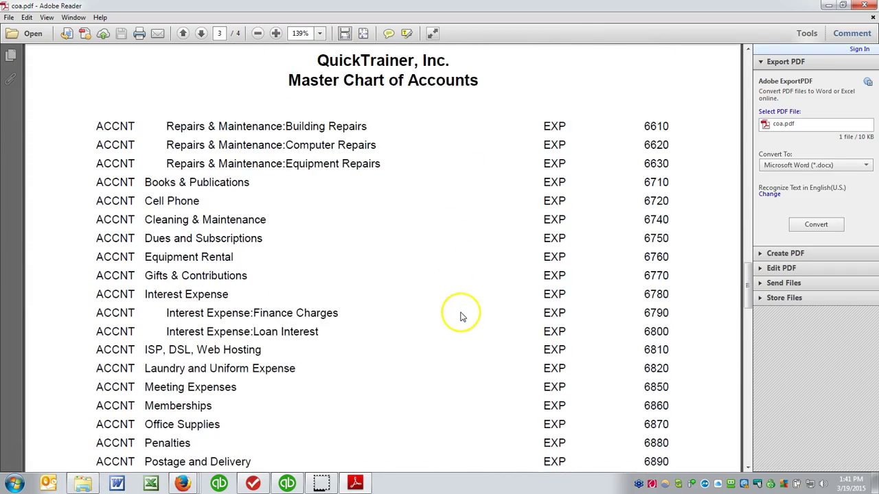
scroll(460, 317, "down", 16)
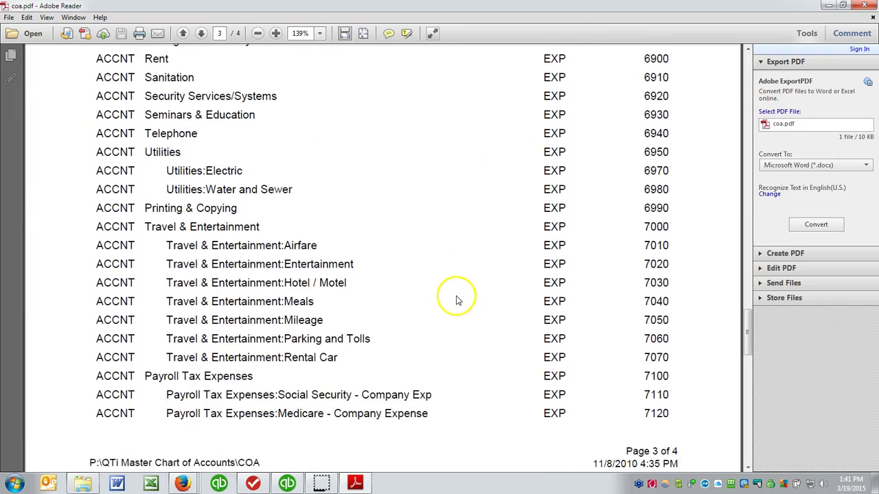
scroll(456, 300, "down", 10)
scroll(455, 244, "up", 10)
scroll(521, 283, "up", 3)
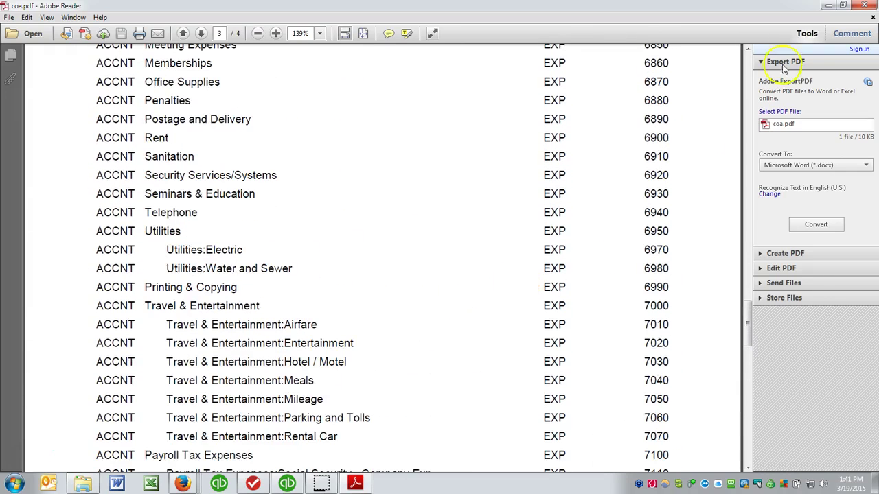
left_click(863, 7)
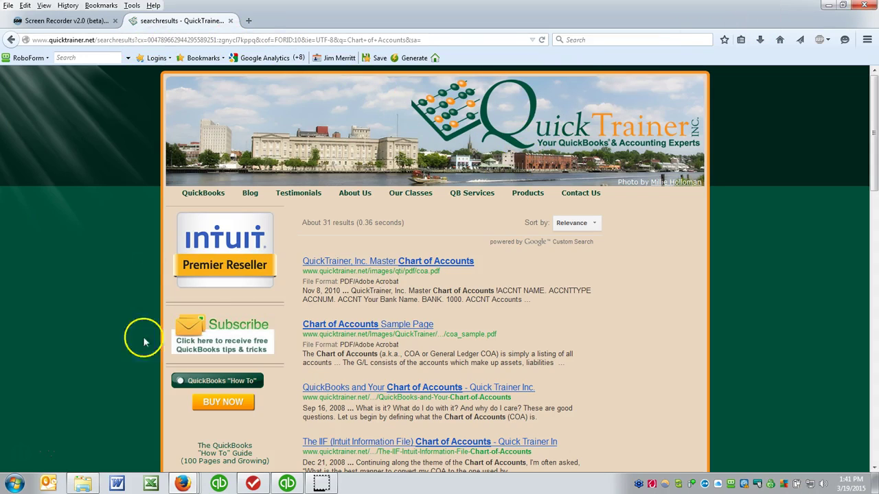
Switch back to QuickBooks Online and open the company's Chart of Accounts
mouse_move(182, 480)
left_click(295, 436)
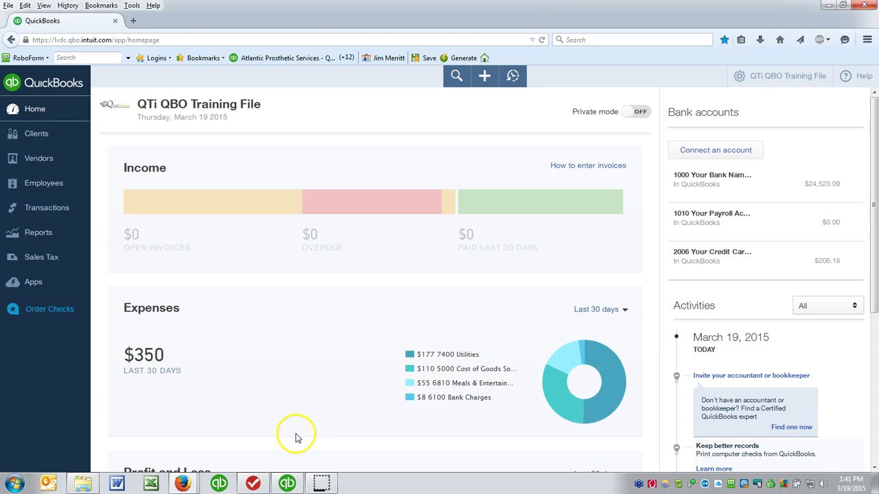
left_click(800, 81)
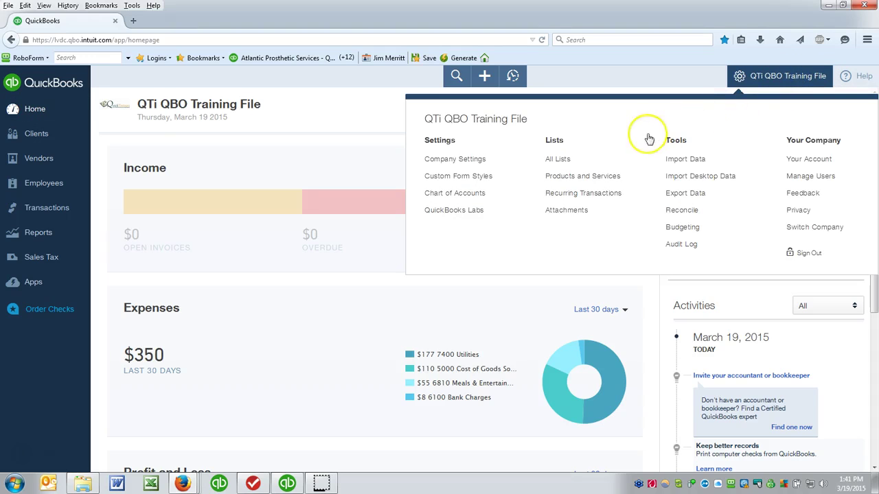
left_click(454, 193)
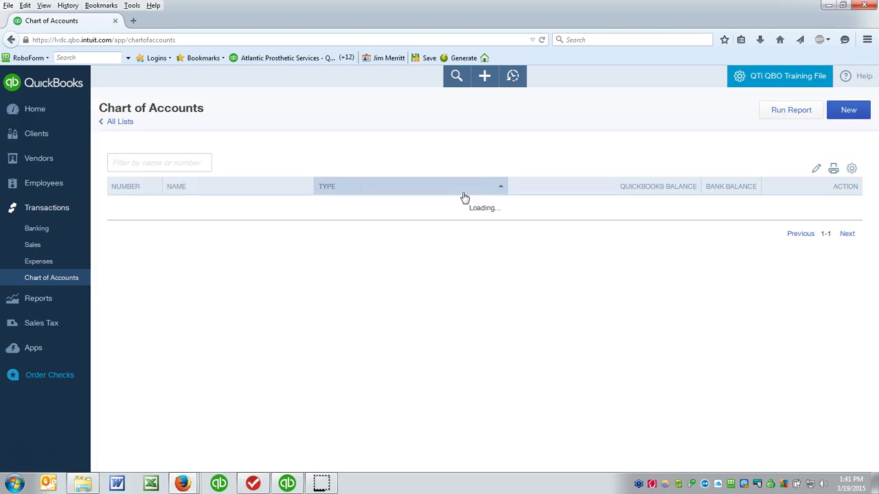
left_click(465, 188)
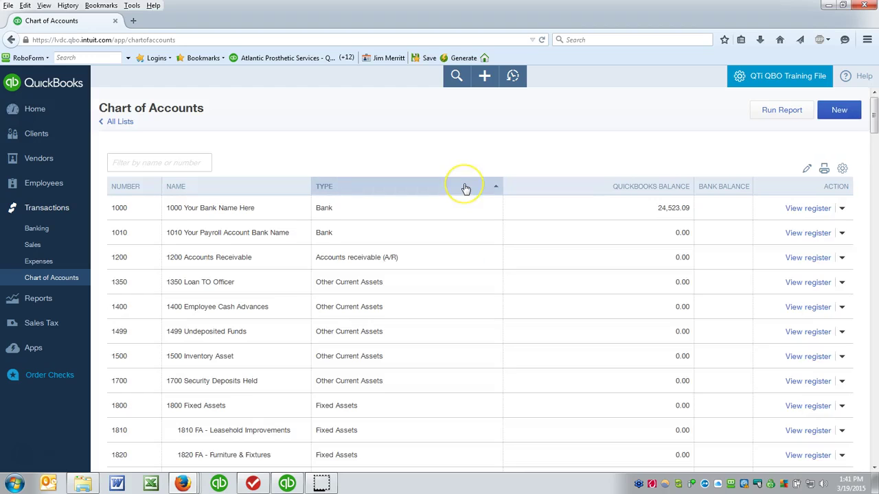
Examine the bank, receivable and other current asset accounts from 1000 to 1700 Security Deposits Held
left_click(333, 235)
scroll(323, 233, "down", 1)
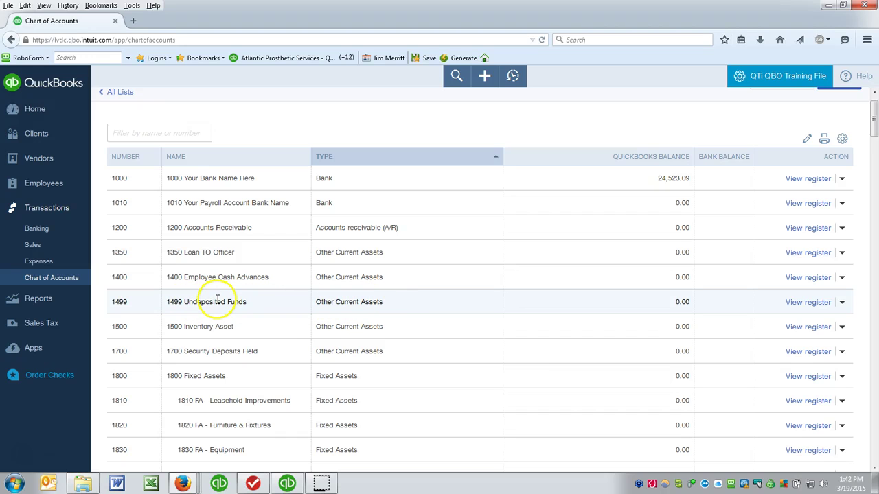
scroll(218, 306, "down", 1)
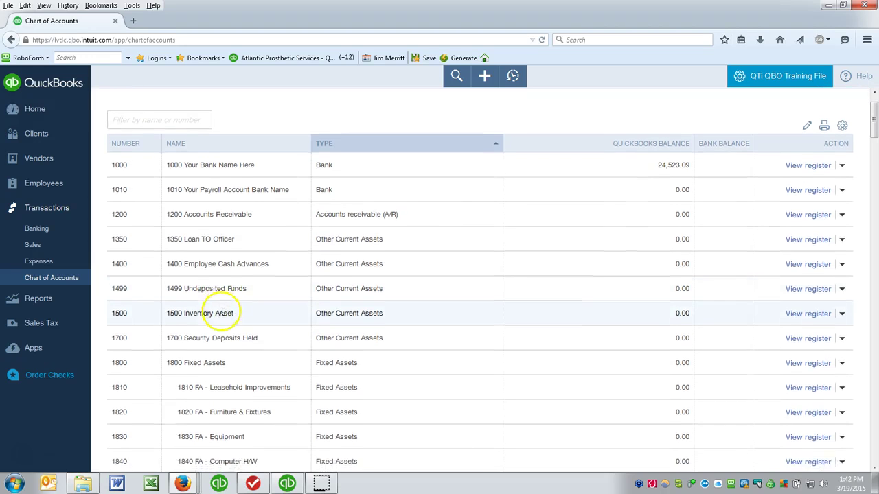
scroll(220, 309, "down", 1)
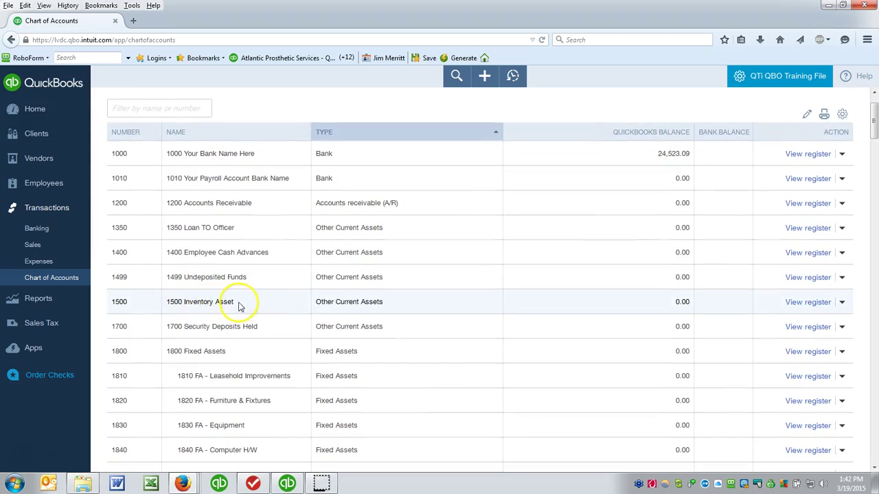
scroll(252, 330, "down", 1)
scroll(253, 331, "down", 1)
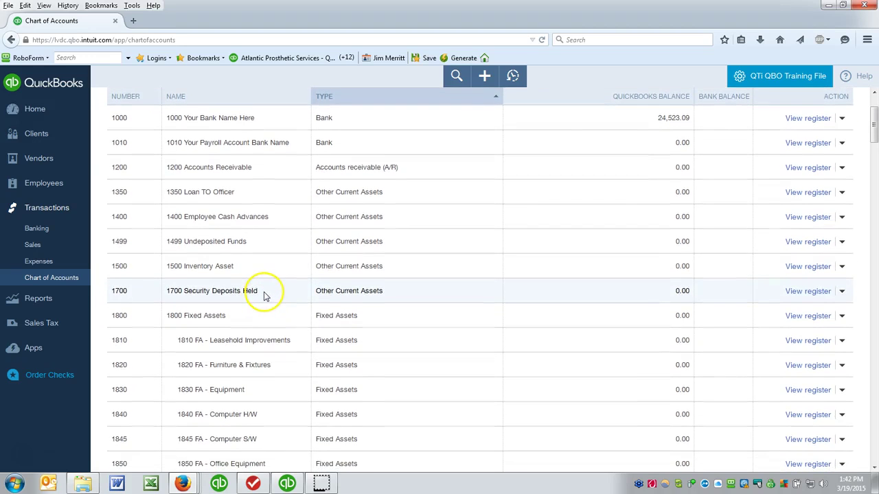
left_click(263, 293)
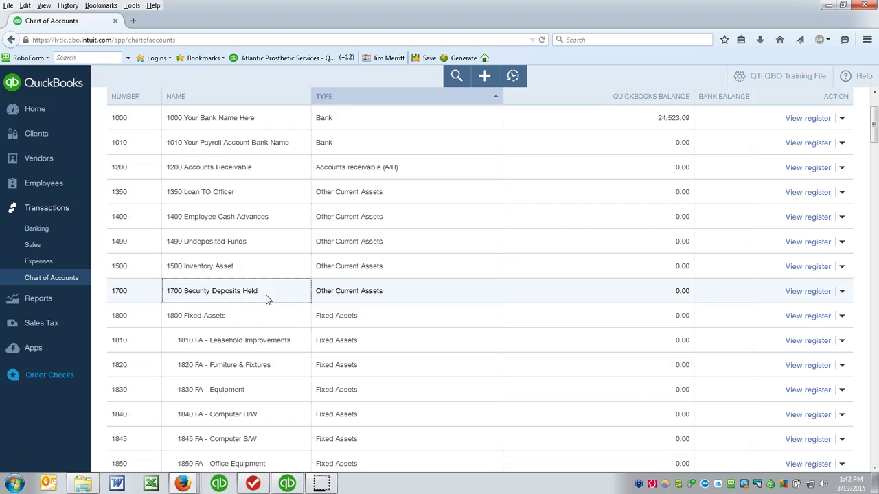
left_click(271, 293)
Examine the fixed asset accounts from 1800 to 1900, including their subaccounts and accumulated depreciation
scroll(232, 295, "down", 3)
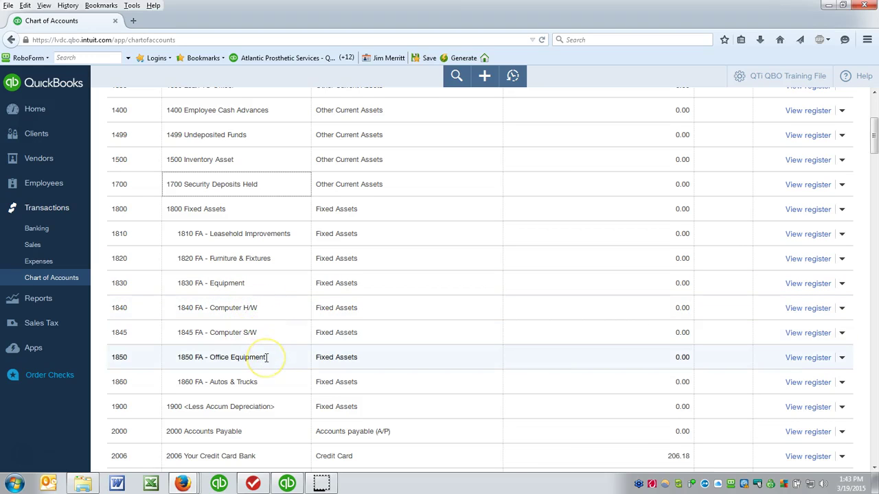
left_click(267, 384)
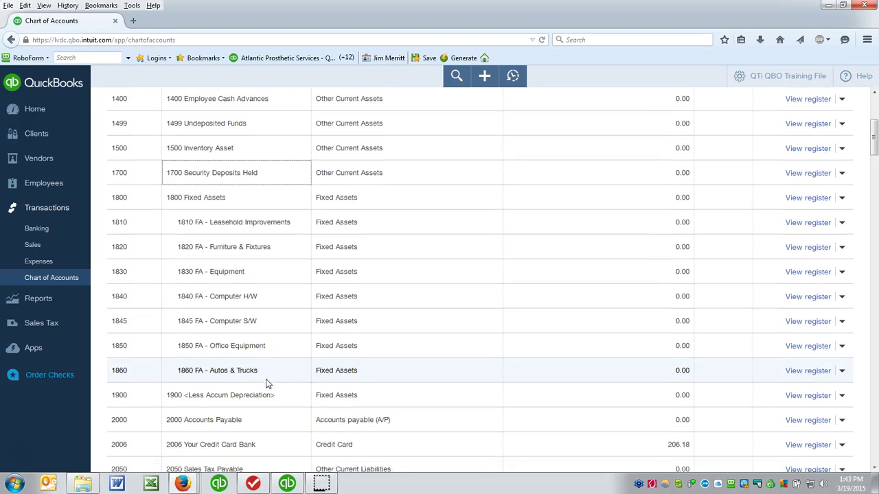
scroll(266, 380, "down", 3)
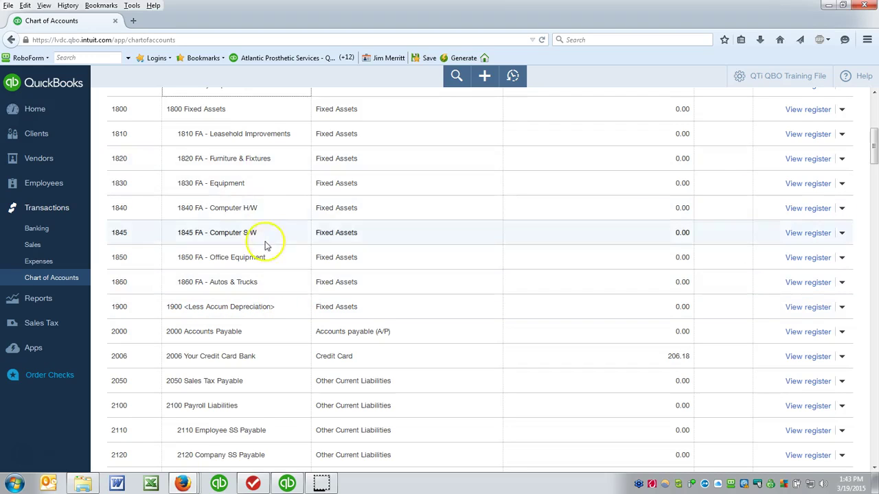
scroll(267, 295, "down", 1)
scroll(267, 295, "down", 2)
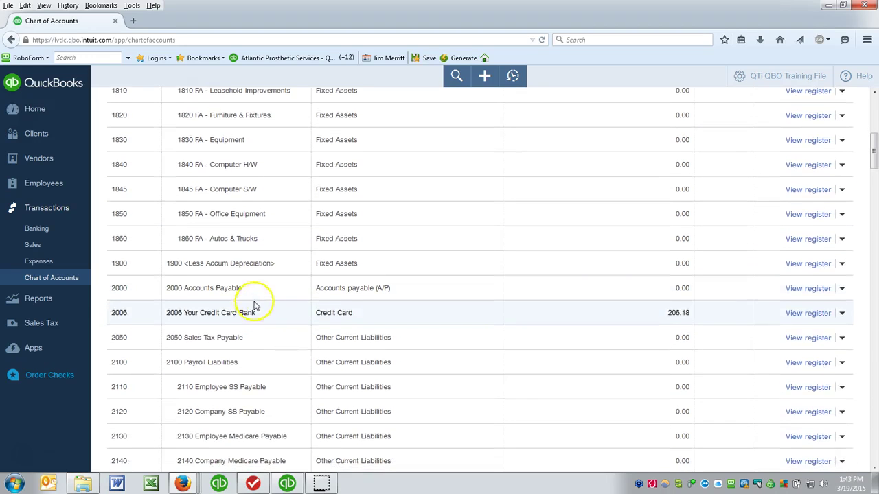
scroll(252, 283, "up", 3)
scroll(249, 295, "up", 3)
scroll(237, 206, "up", 3)
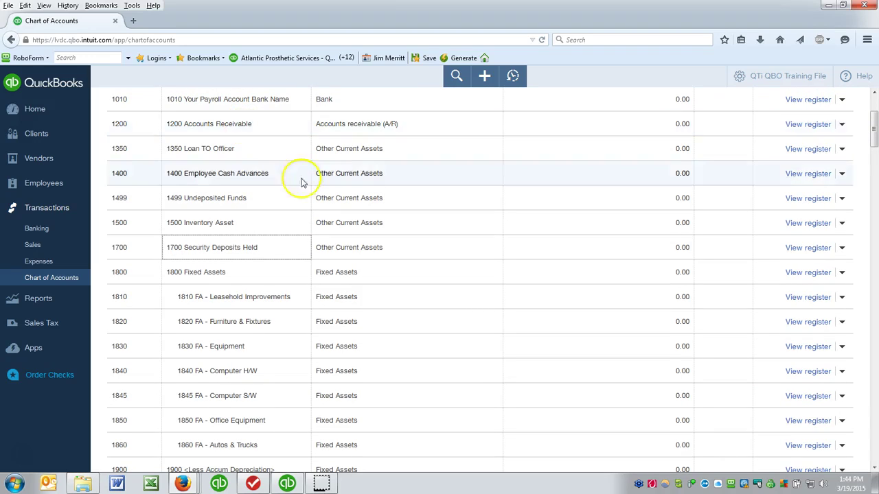
Examine the accounts payable, credit card and other current liability accounts from 2000 to 2290, including the payroll liability subaccounts
scroll(305, 247, "down", 5)
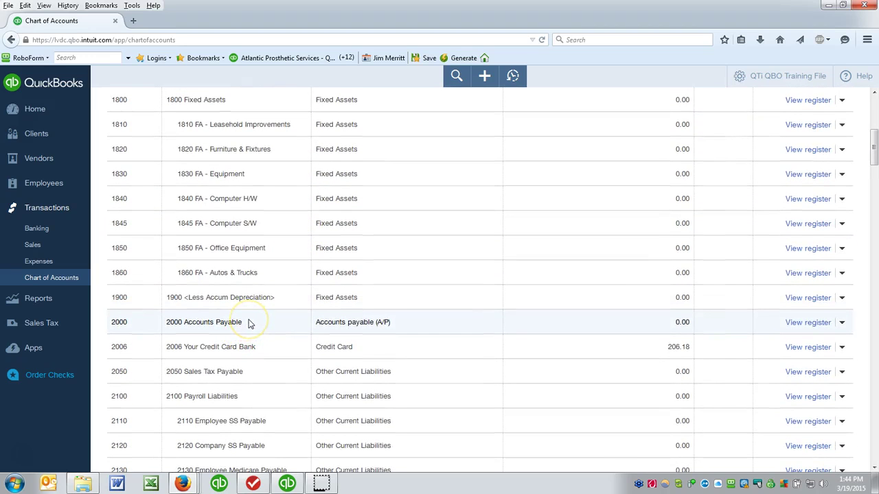
scroll(252, 324, "down", 2)
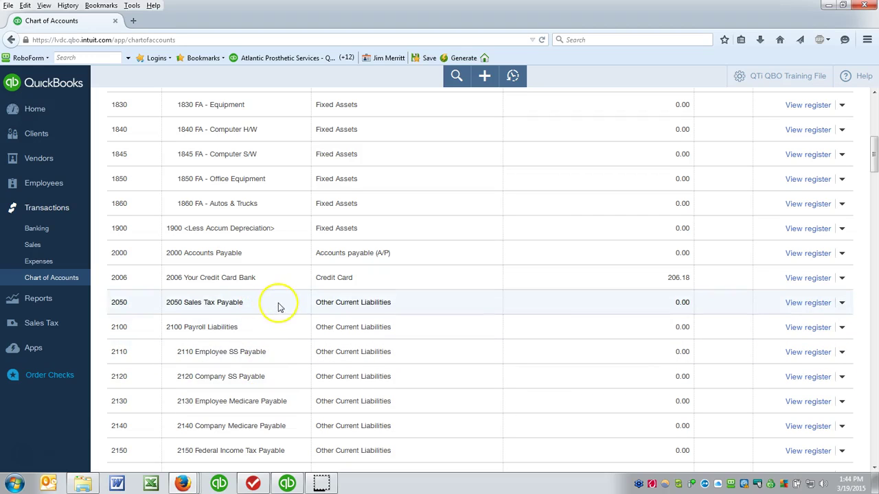
scroll(277, 308, "down", 3)
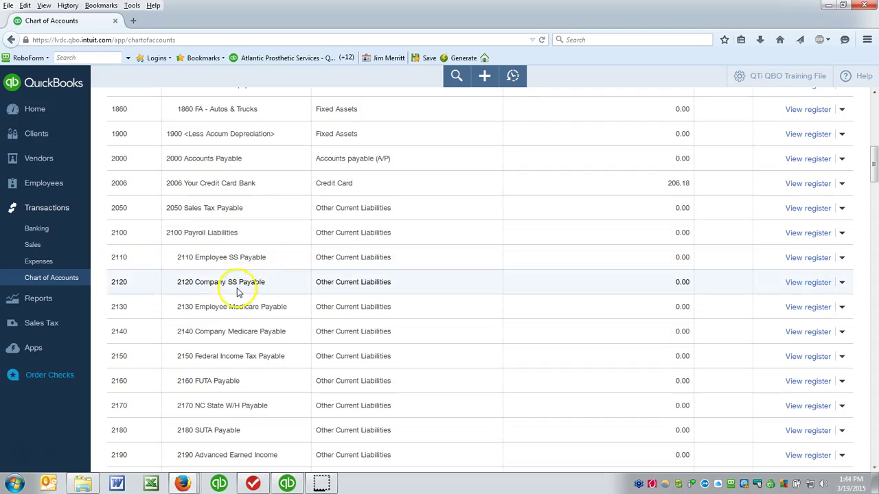
scroll(268, 297, "down", 1)
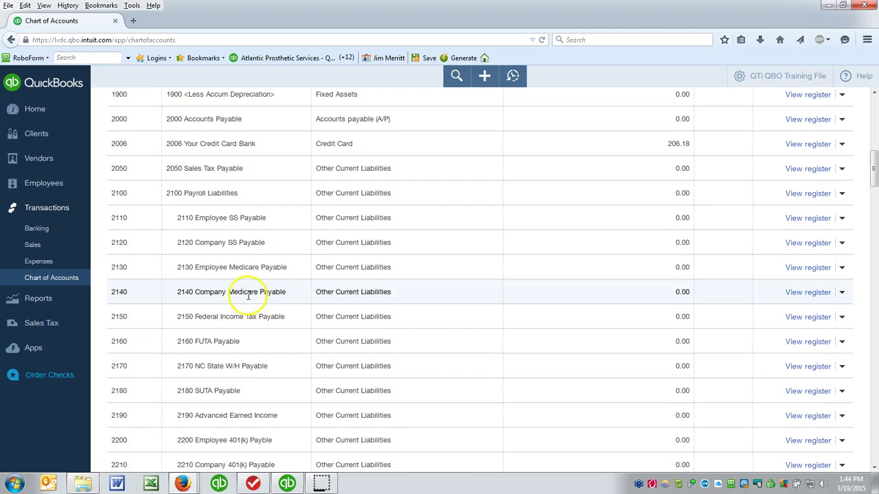
scroll(266, 334, "down", 2)
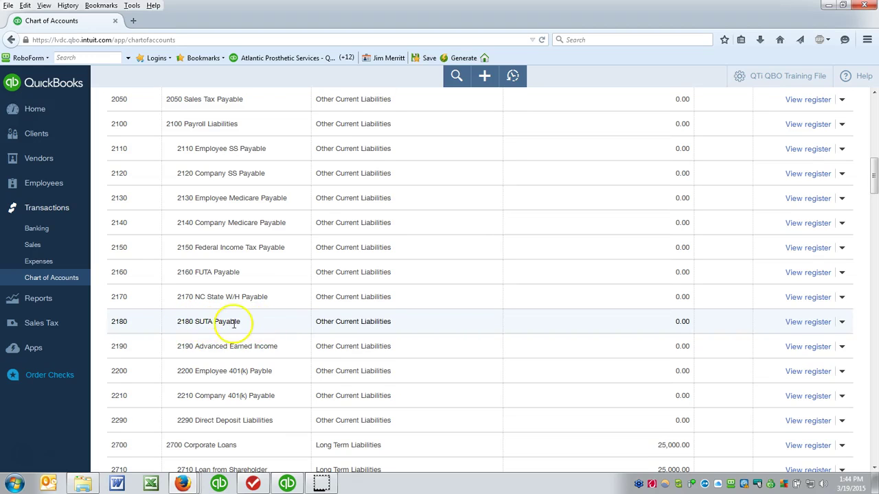
scroll(237, 323, "down", 3)
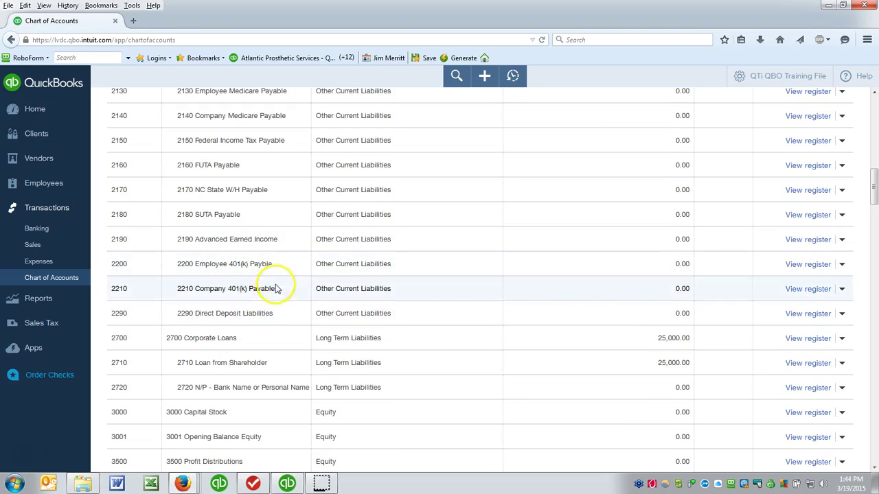
scroll(254, 322, "down", 1)
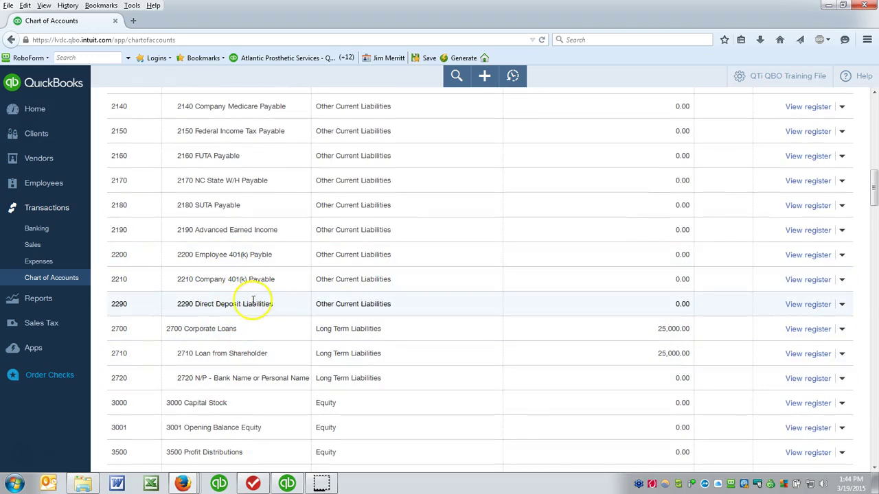
Examine the long-term liability accounts from 2700 Corporate Loans to 2720 and the equity accounts from 3000 to 3600
scroll(254, 352, "down", 2)
scroll(254, 351, "down", 3)
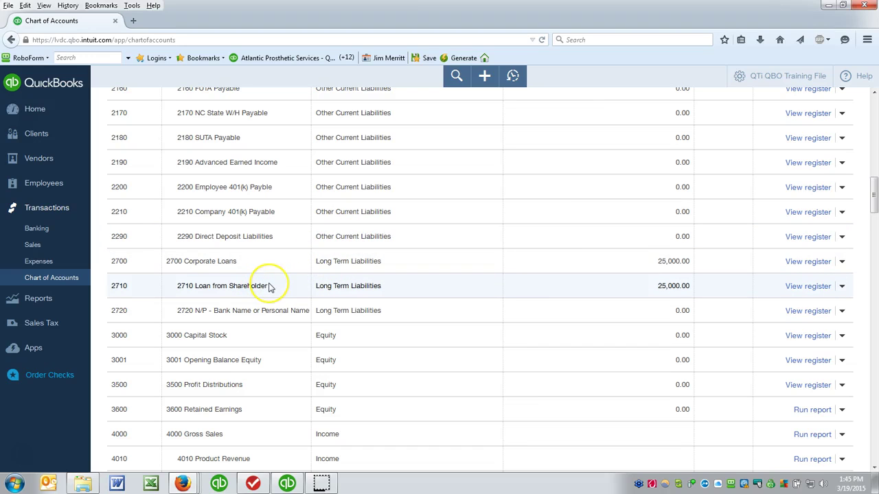
left_click(264, 310)
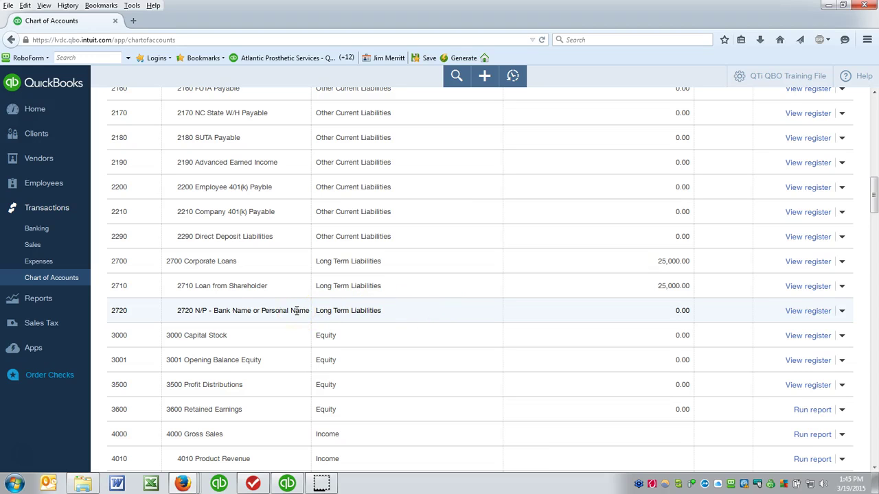
scroll(297, 310, "down", 2)
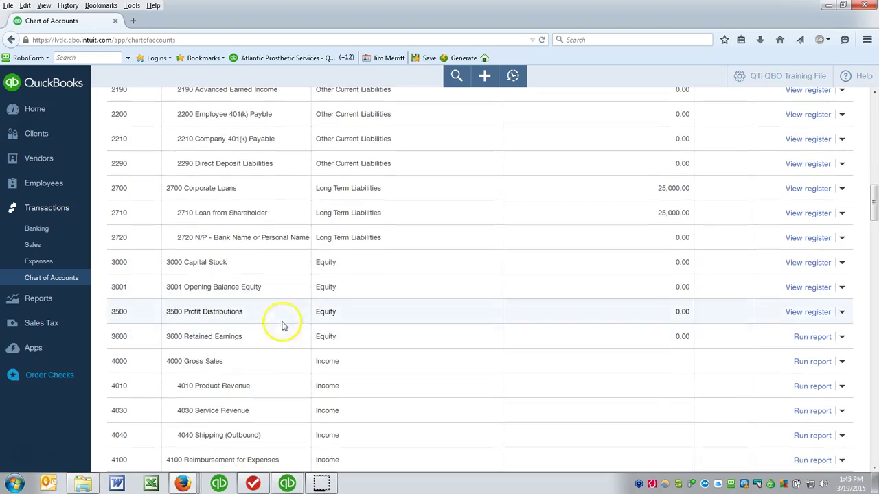
Examine the income accounts from 4000 to 4999 and the cost of goods sold accounts from 5000 to 5040
scroll(273, 333, "down", 3)
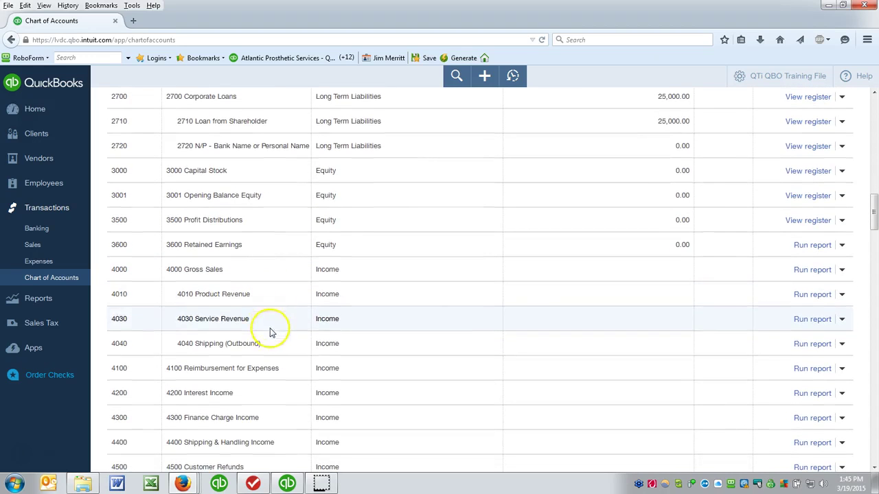
scroll(273, 351, "down", 4)
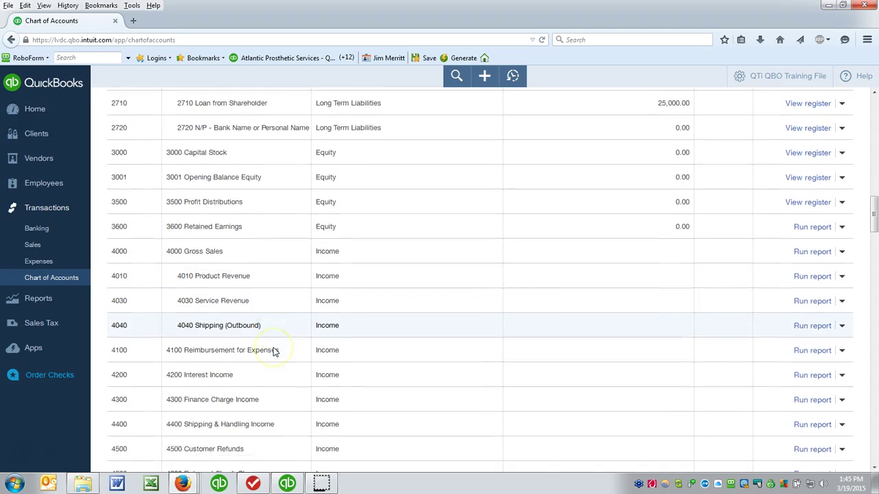
scroll(273, 351, "down", 6)
left_click(273, 319)
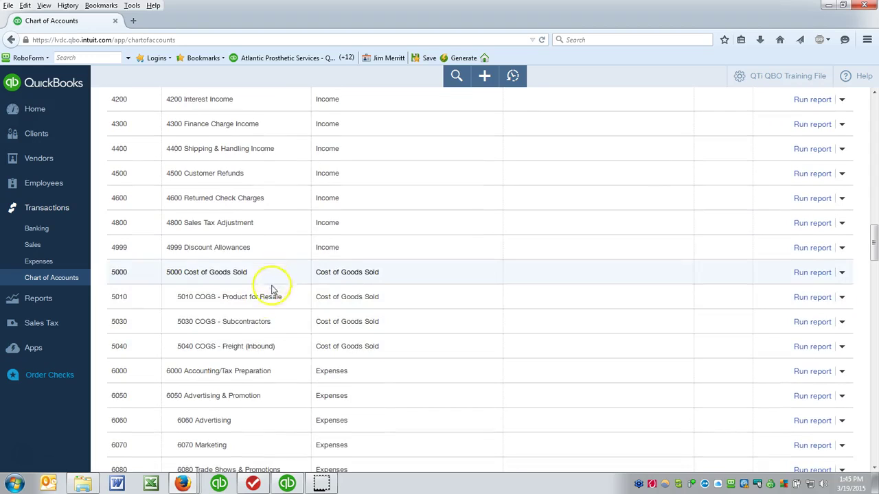
Examine the expense accounts from 6000 onward through the unnumbered Other Miscellaneous Expense account at the end of the list
scroll(271, 349, "down", 2)
scroll(270, 350, "down", 10)
scroll(267, 336, "down", 7)
scroll(267, 333, "down", 7)
scroll(267, 332, "down", 7)
scroll(266, 332, "down", 5)
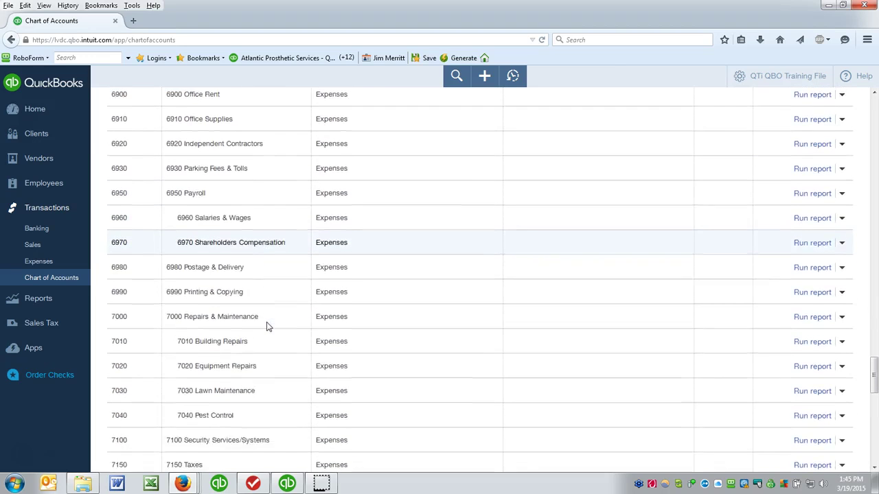
scroll(267, 328, "down", 7)
scroll(268, 326, "down", 7)
scroll(268, 320, "down", 10)
scroll(268, 323, "down", 2)
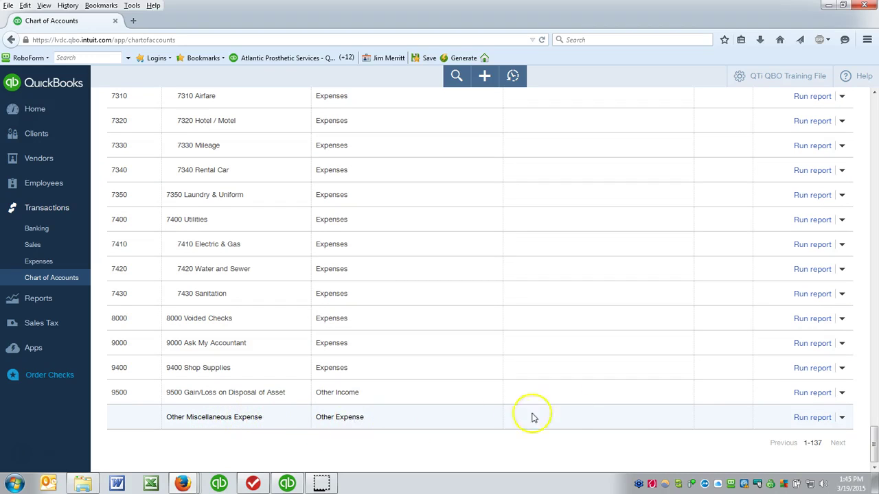
Edit the Other Miscellaneous Expense account, set its number to 9999, and save it
left_click(842, 418)
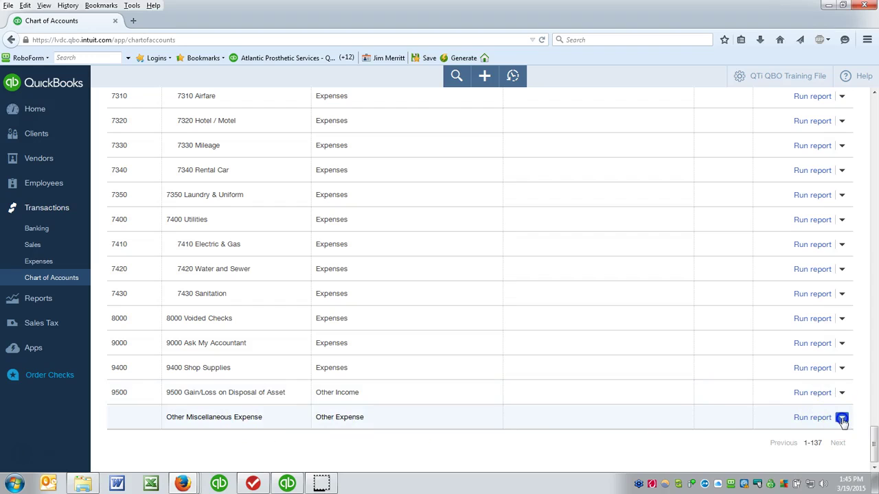
left_click(842, 419)
left_click(785, 432)
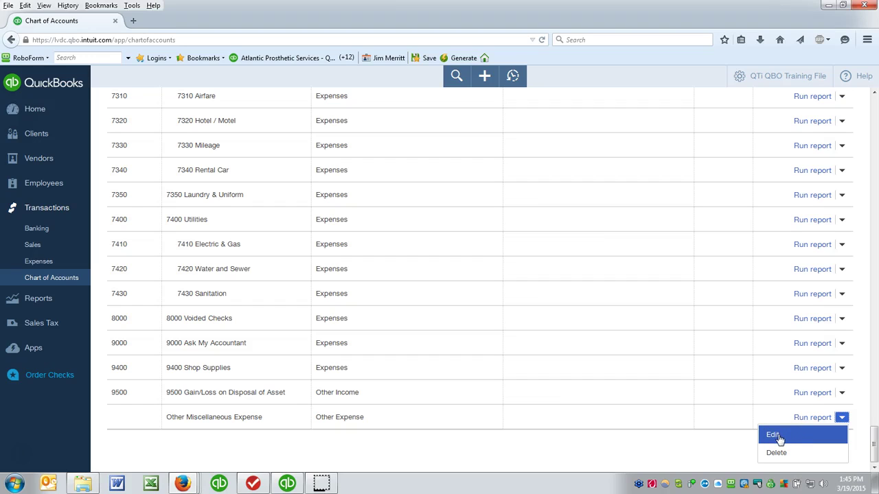
left_click(778, 454)
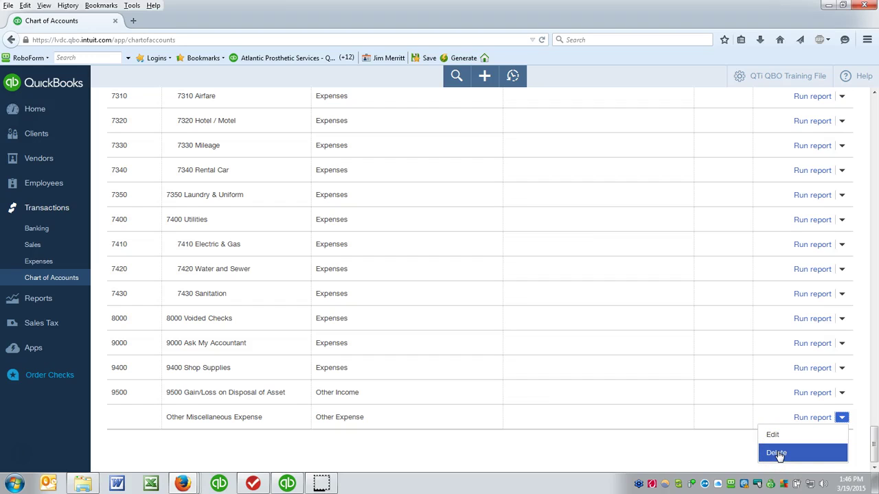
left_click(778, 456)
left_click(773, 438)
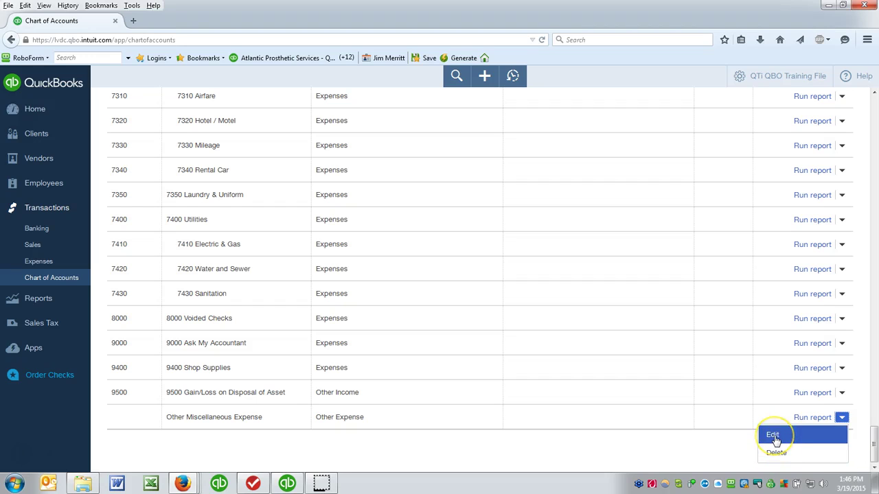
left_click(773, 438)
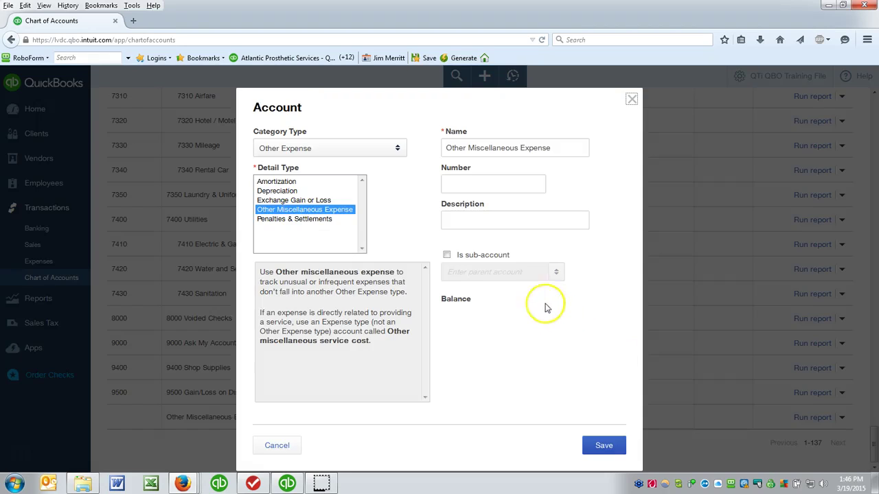
left_click(482, 181)
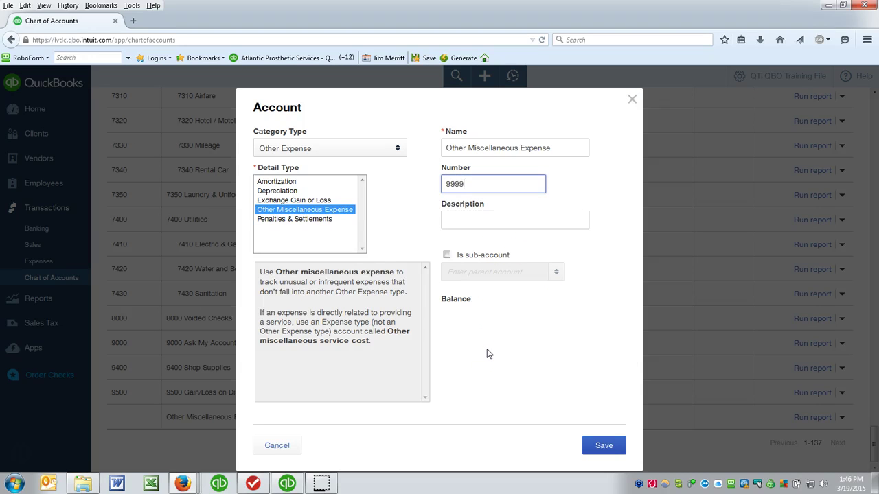
left_click(533, 369)
left_click(599, 446)
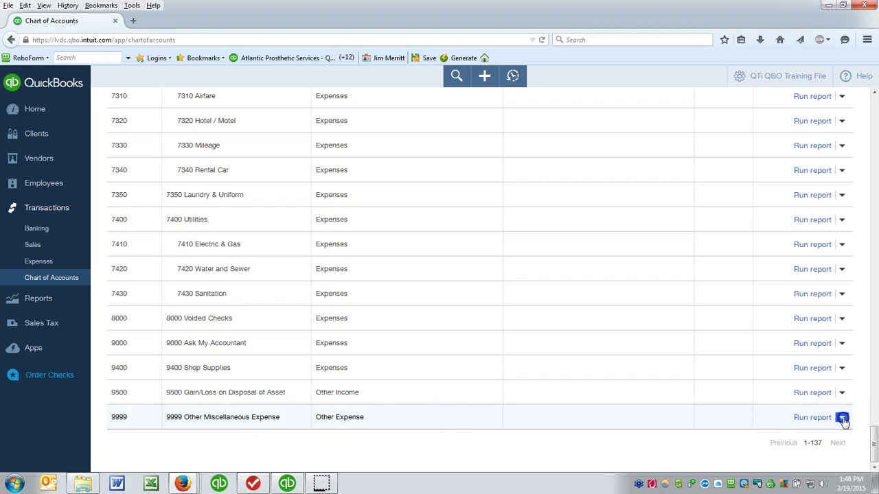
Delete the 9999 Other Miscellaneous Expense account and confirm the deletion
left_click(841, 418)
left_click(770, 452)
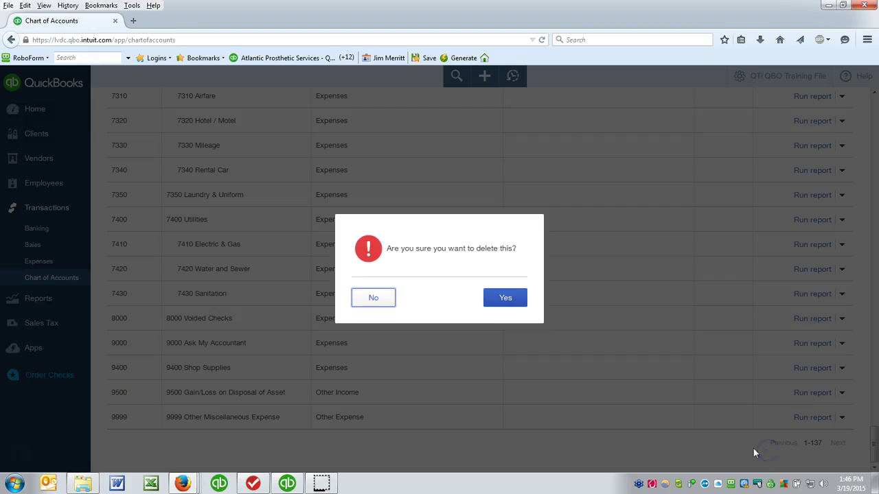
left_click(506, 302)
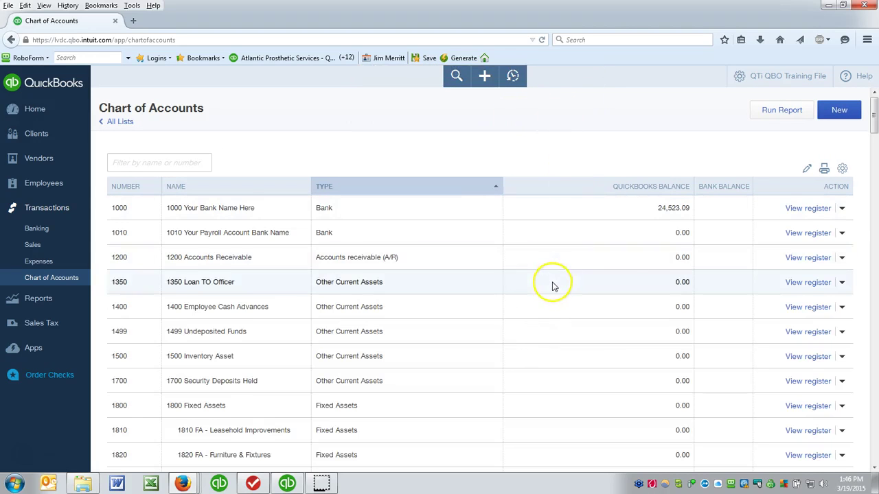
Rename the 1000 Your Bank Name Here account as First Bank and save it
scroll(553, 287, "down", 3)
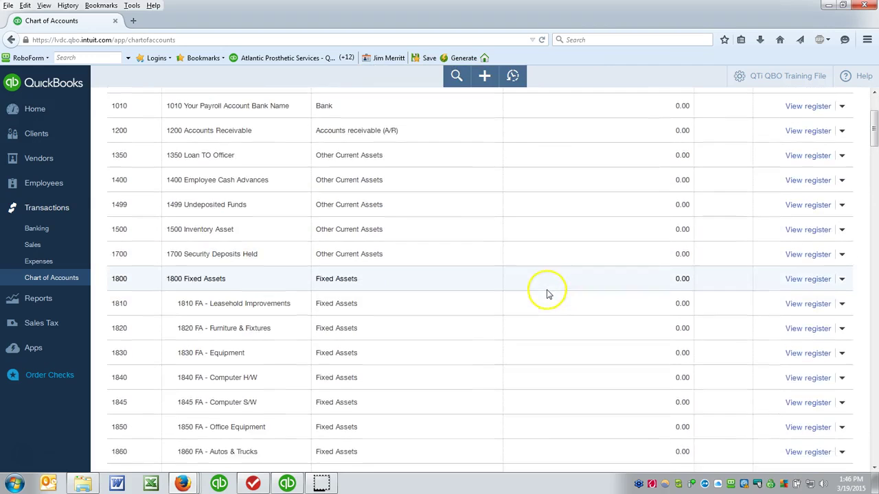
scroll(545, 293, "down", 1)
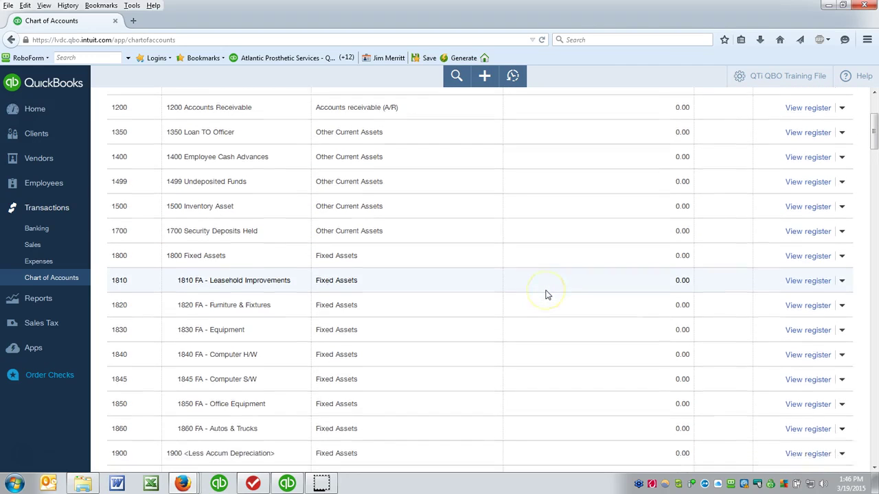
scroll(543, 288, "up", 5)
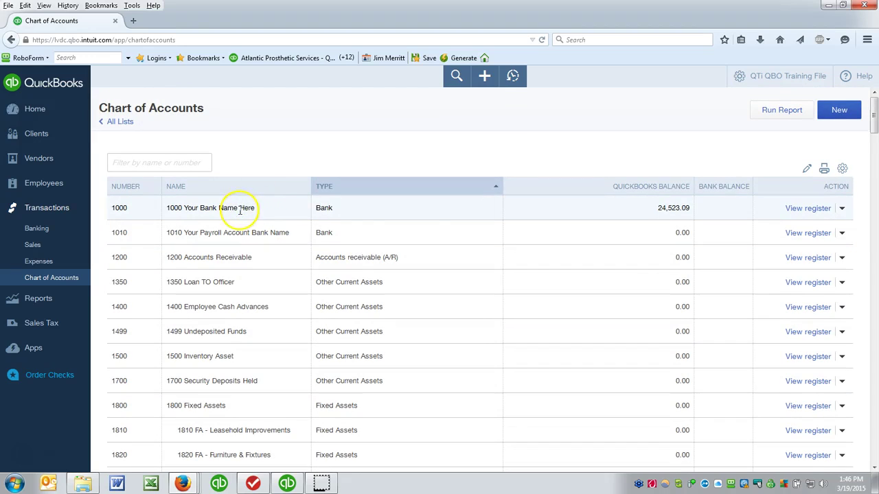
left_click(842, 210)
left_click(782, 223)
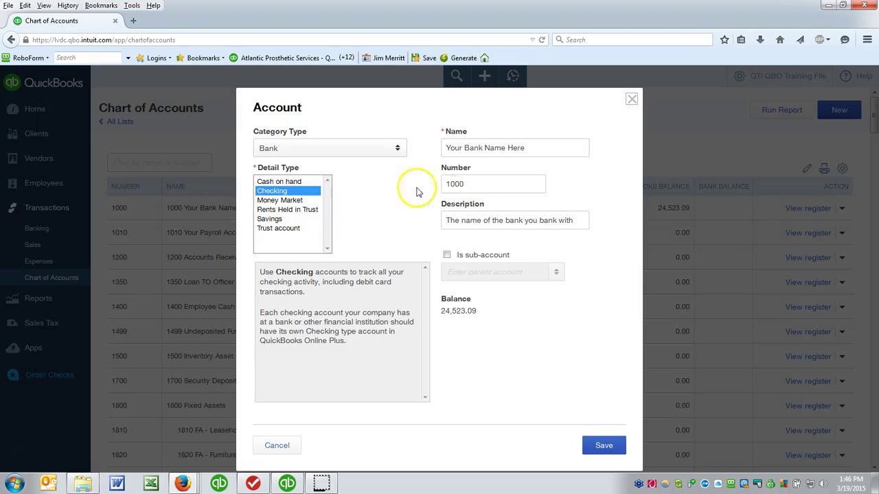
left_click(531, 147)
triple_click(530, 146)
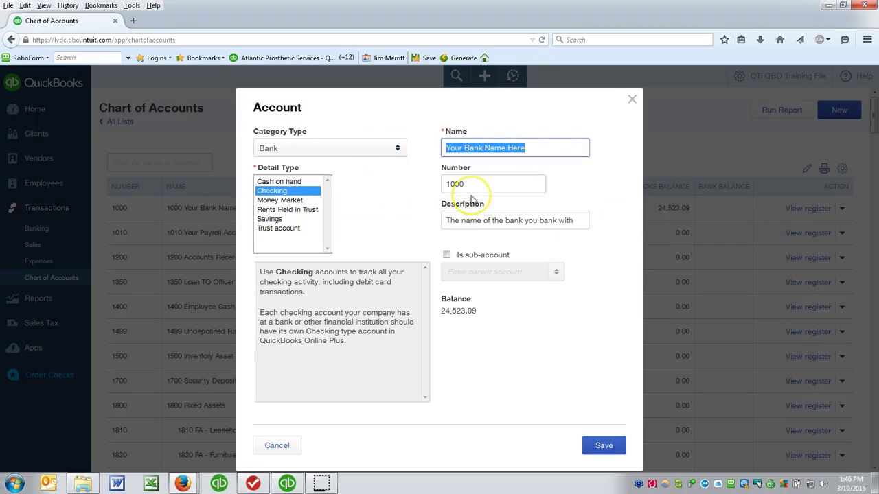
type("First Bank")
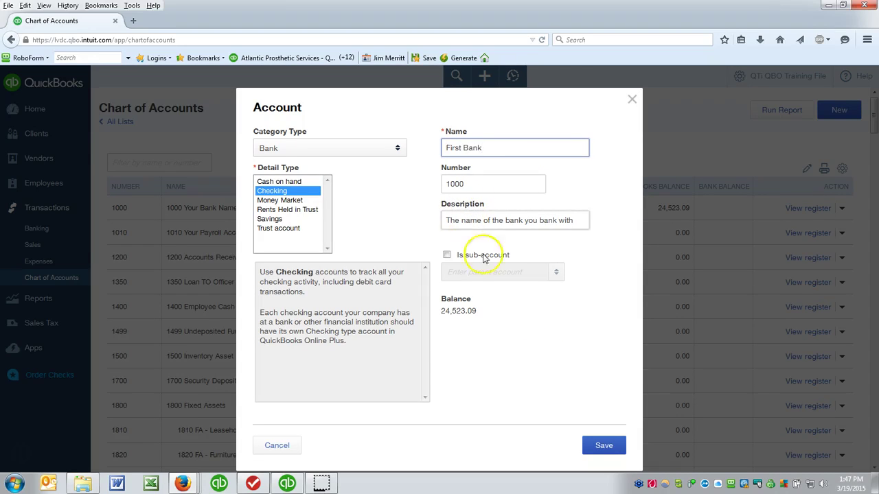
left_click(594, 445)
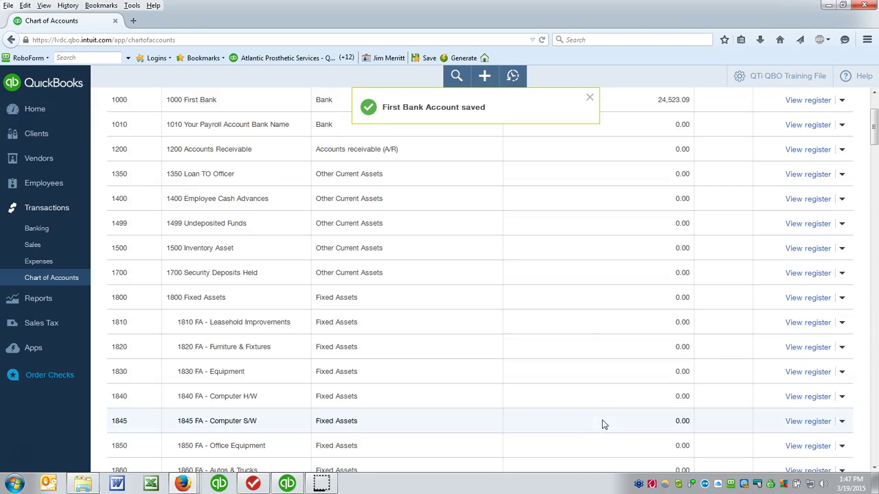
Start a new account with category type Long Term Liabilities and detail type Other Long Term Liabilities
scroll(543, 278, "up", 3)
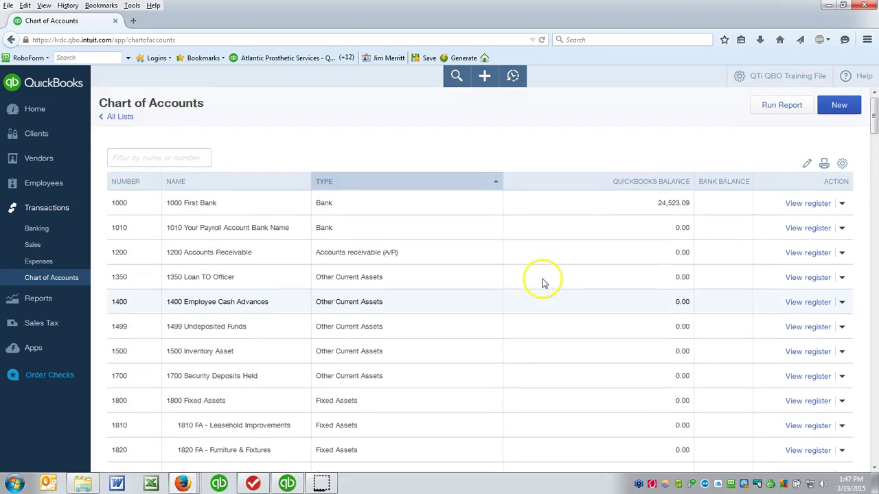
left_click(555, 280)
left_click(839, 111)
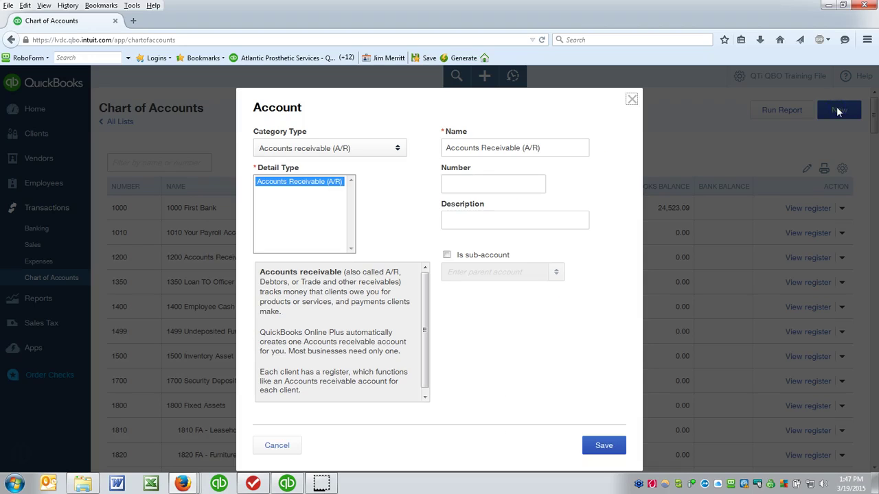
left_click(368, 148)
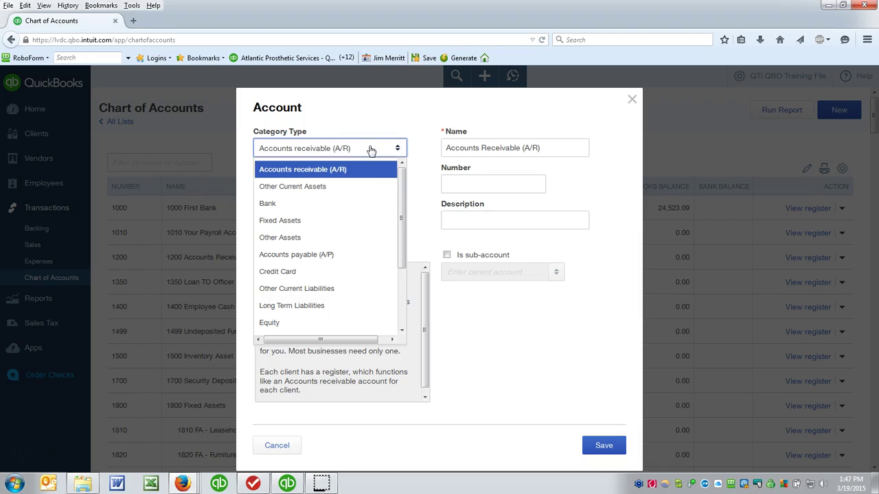
left_click(315, 311)
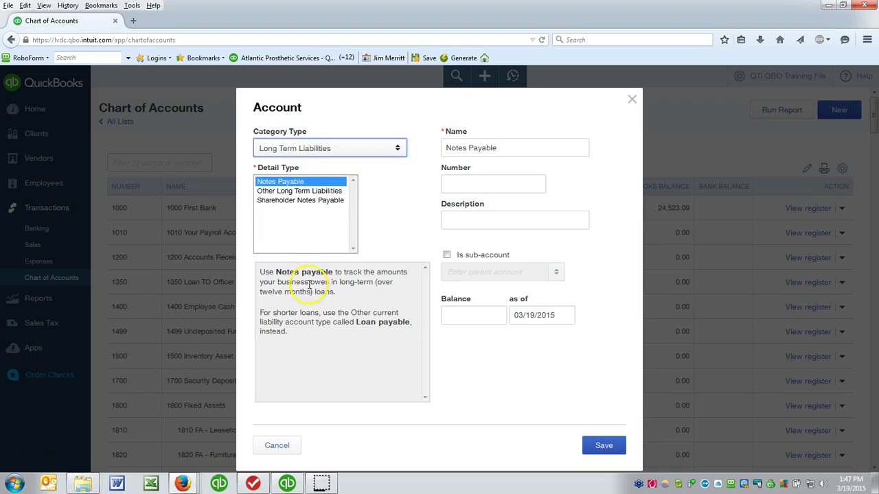
left_click(299, 193)
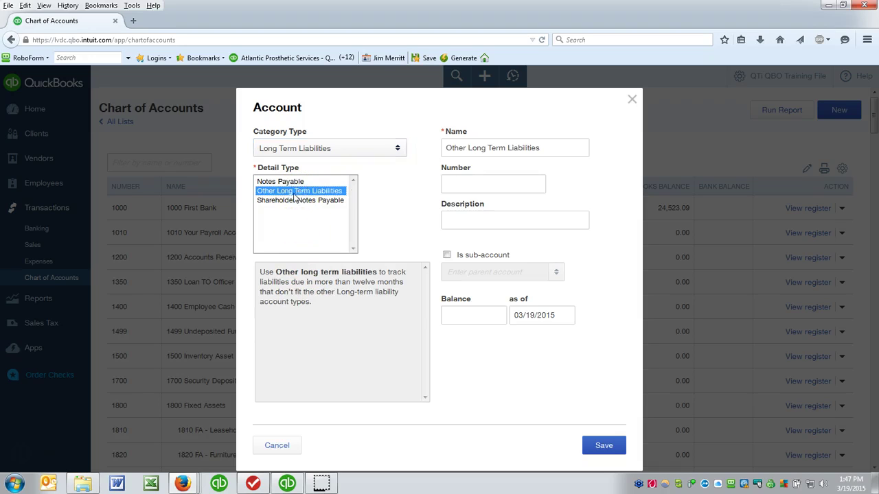
Name the new account N/P Mercedes Benz and give it number 2730
left_click(543, 149)
left_click_drag(542, 149, 378, 190)
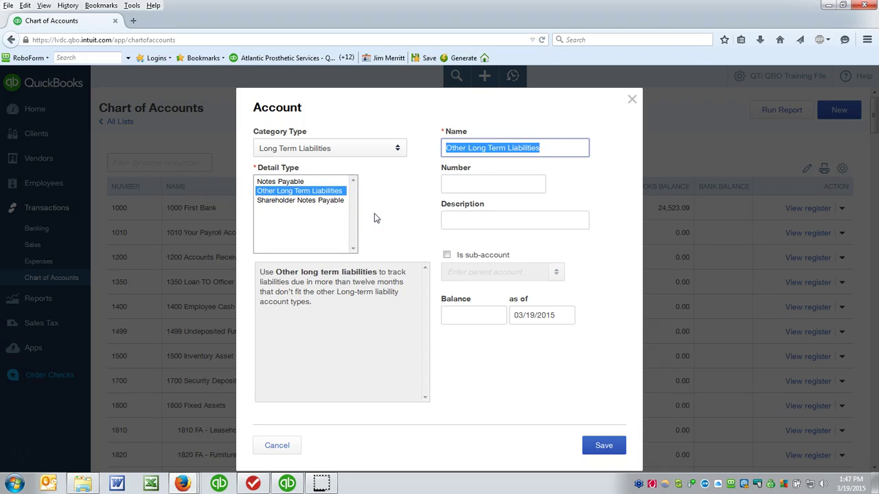
type("N/P")
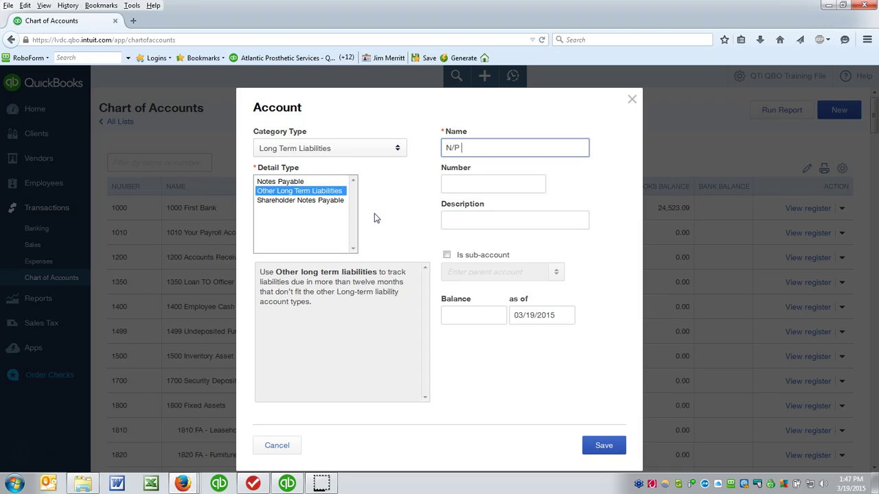
type("Mercedes Benz")
key("Tab")
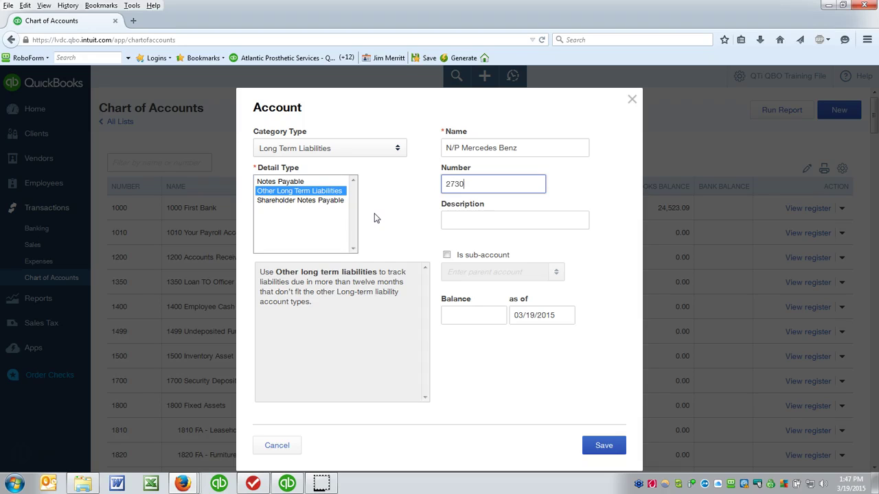
Make the account a sub-account of 2700 Corporate Loans, leave its balance blank, and save it
left_click(446, 256)
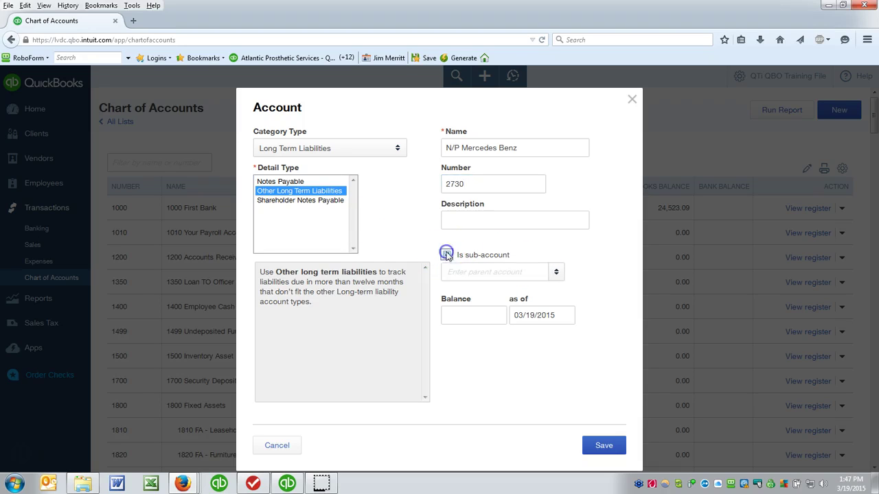
left_click(556, 273)
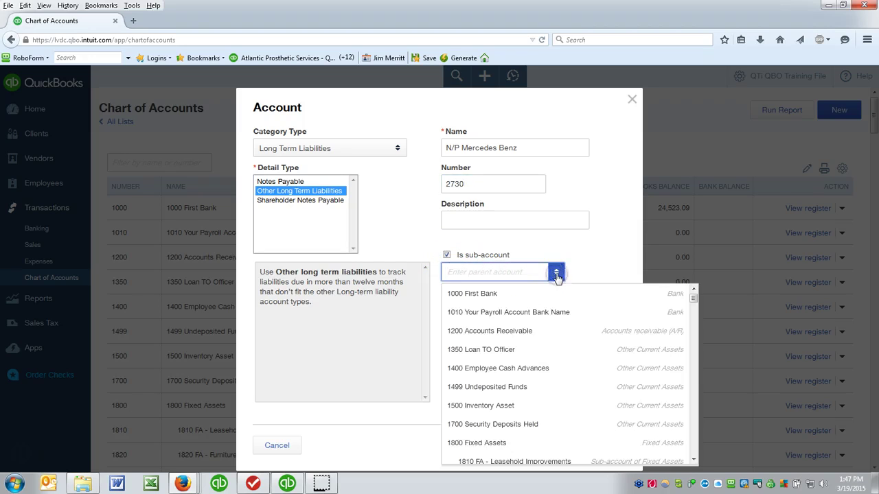
scroll(544, 351, "down", 5)
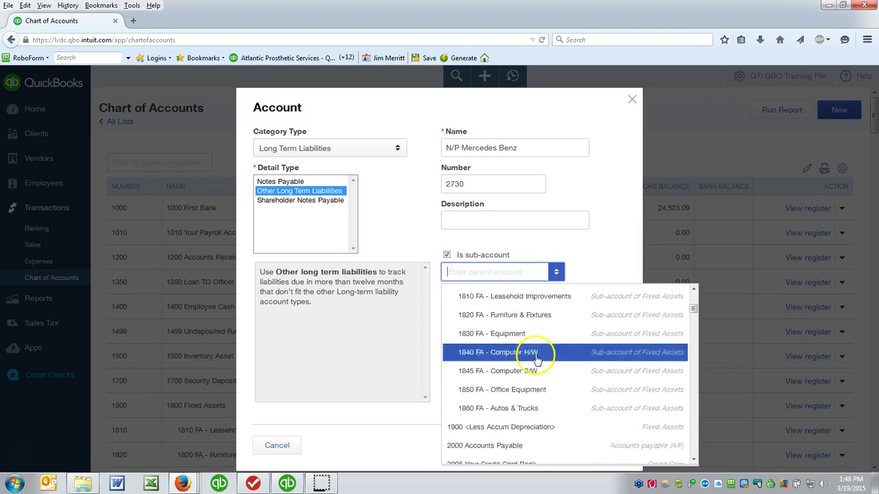
scroll(536, 362, "down", 5)
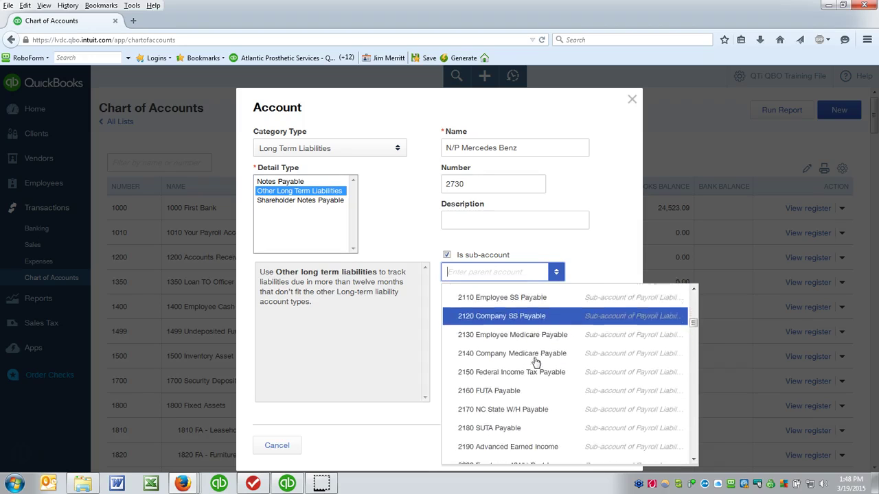
scroll(534, 364, "down", 2)
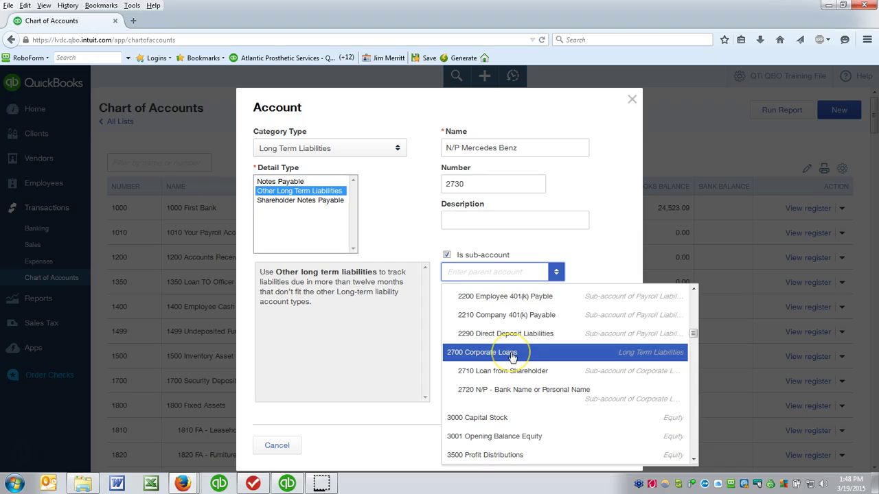
left_click(512, 354)
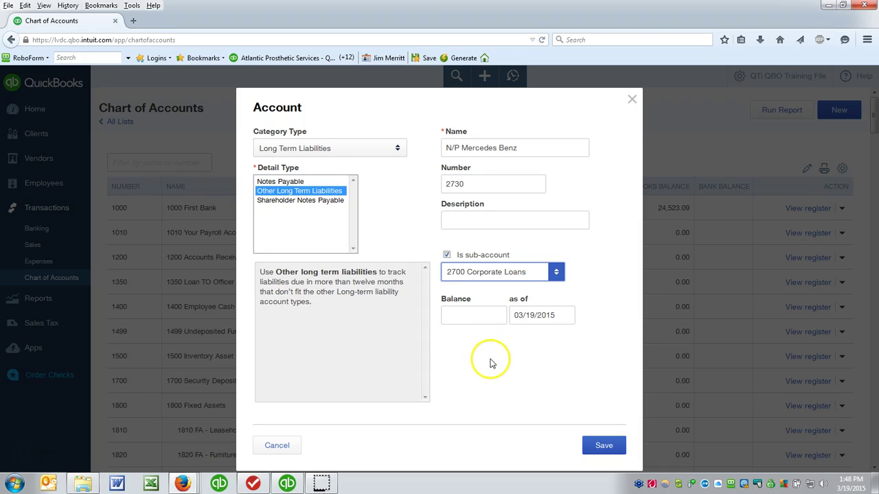
left_click(483, 316)
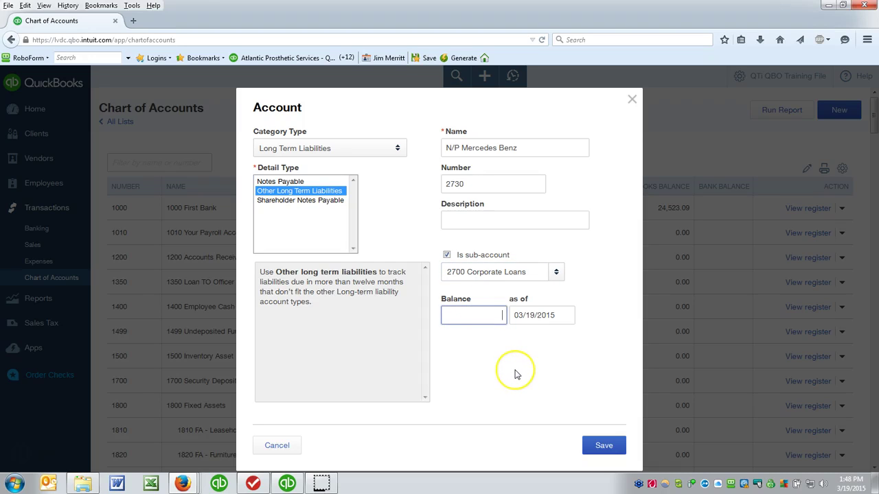
left_click(607, 444)
left_click(551, 389)
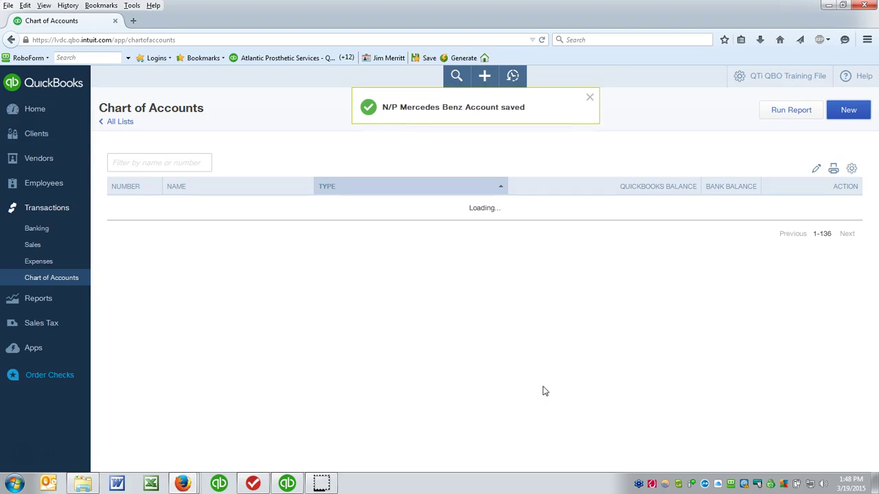
left_click(501, 358)
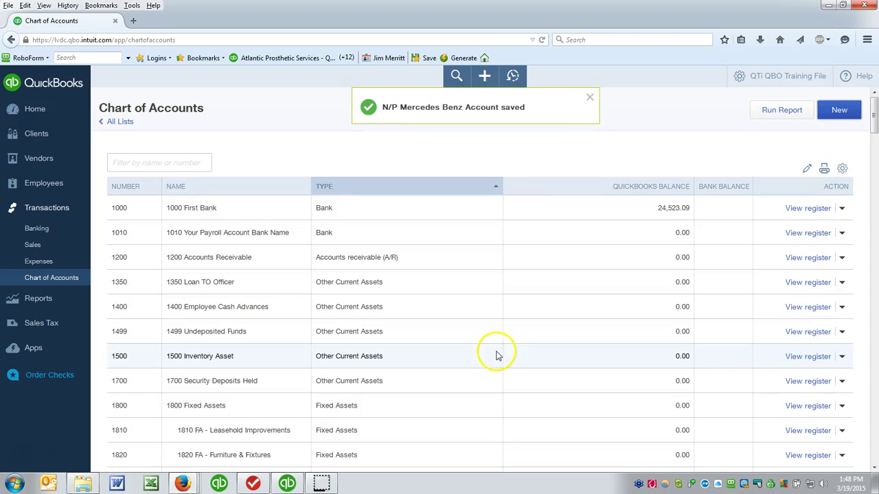
Find the 2730 N/P Mercedes Benz account in the account list and check its placement under 2700 Corporate Loans
scroll(498, 356, "down", 5)
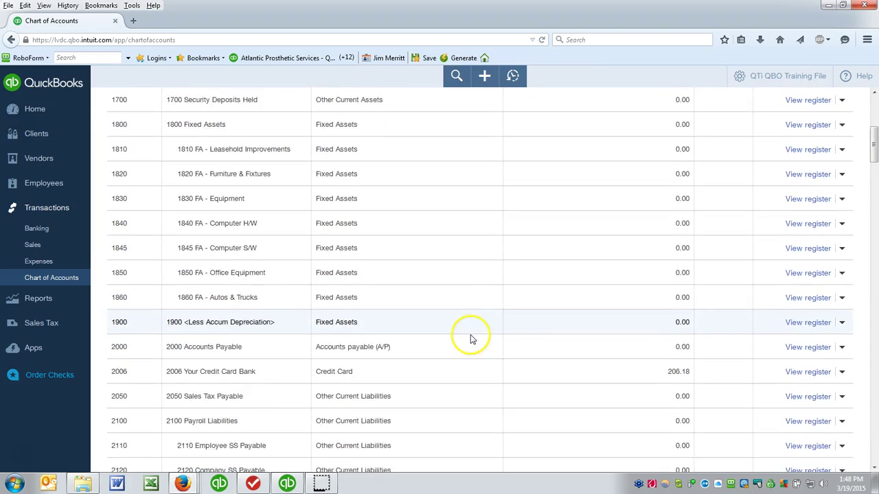
scroll(471, 339, "down", 5)
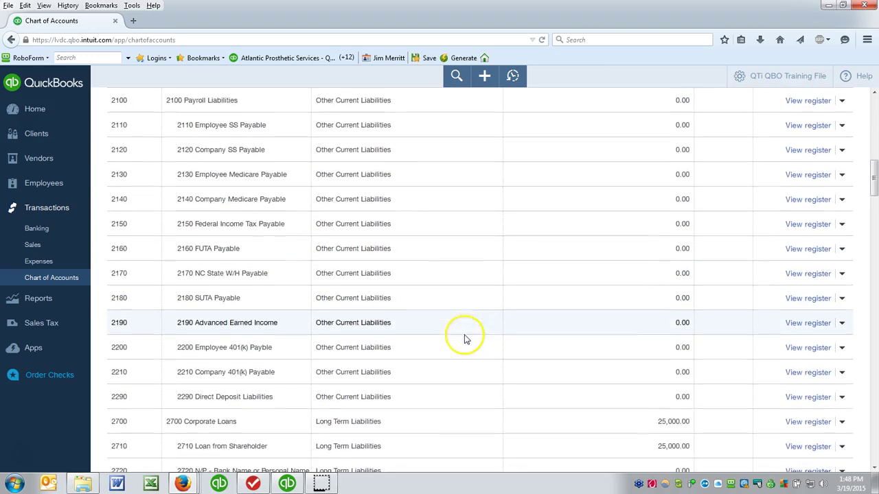
scroll(463, 337, "down", 3)
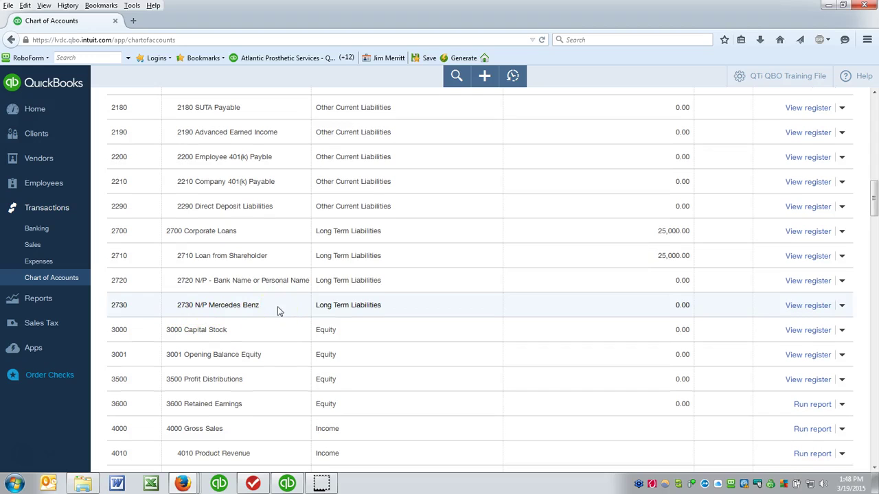
scroll(446, 363, "down", 1)
scroll(446, 363, "up", 1)
scroll(447, 363, "up", 5)
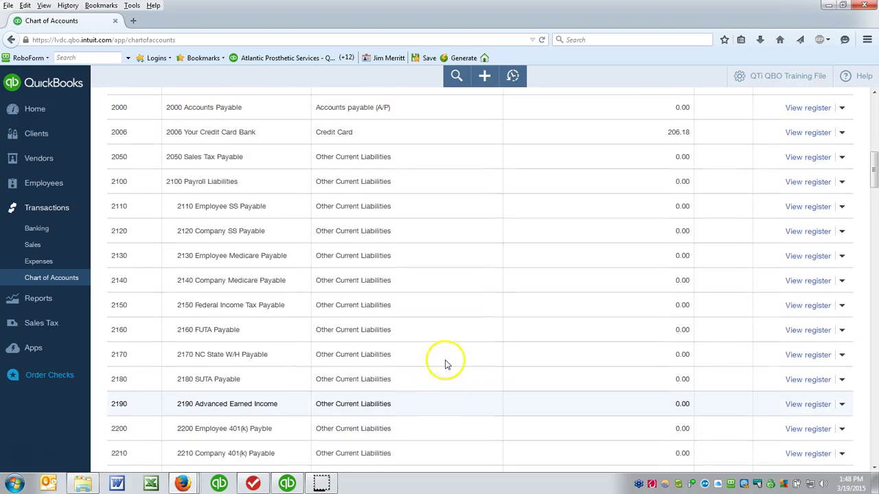
scroll(445, 364, "up", 8)
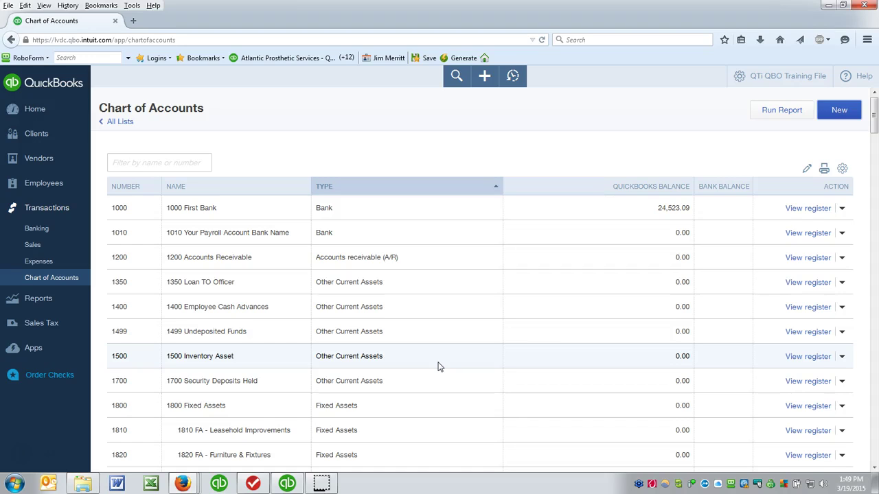
Open a new expense transaction and clear the unsaved NC DOR entry to start with a blank form
left_click(484, 77)
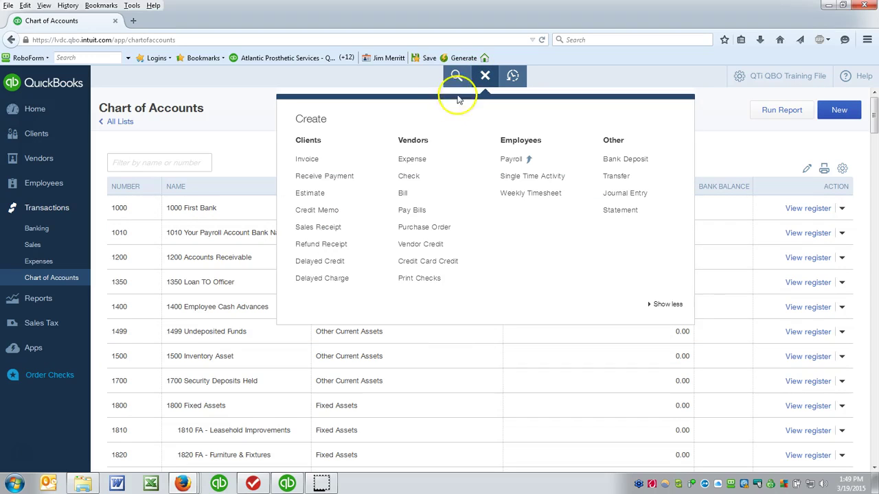
left_click(412, 159)
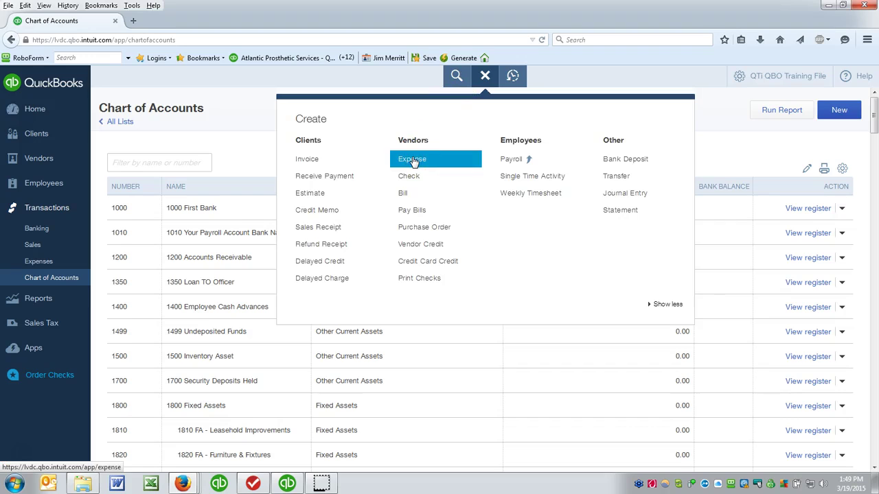
left_click(413, 161)
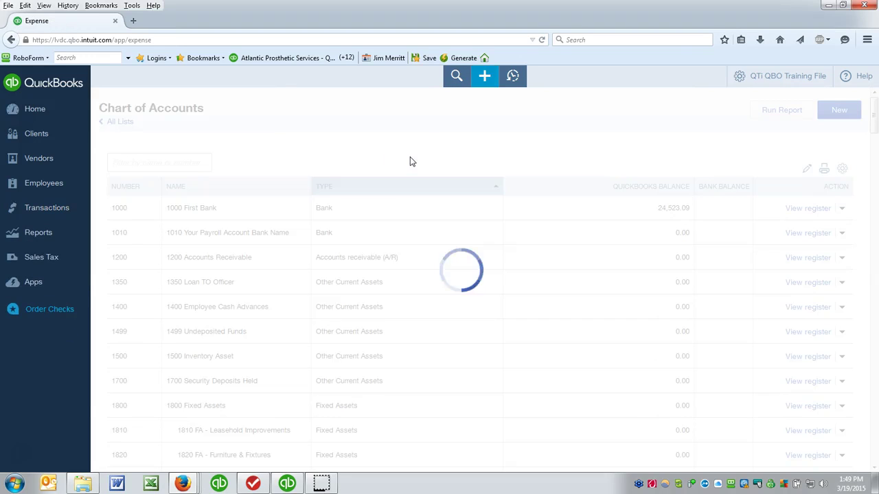
left_click(398, 158)
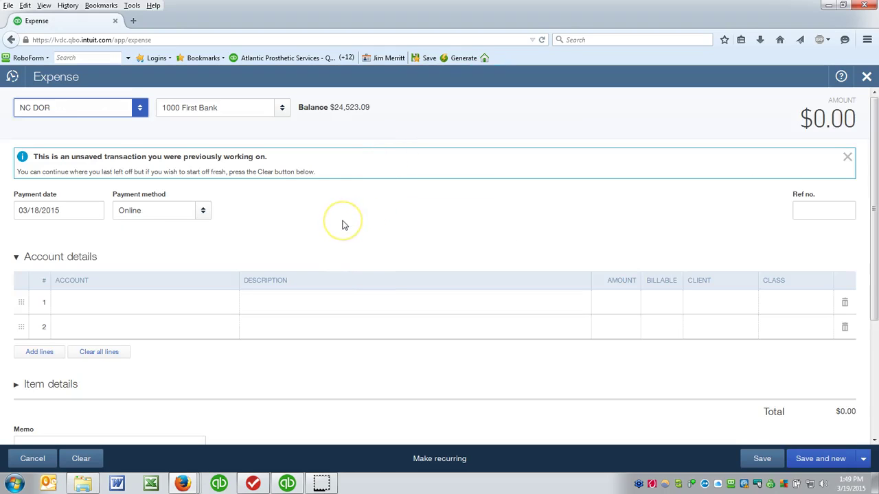
left_click(78, 458)
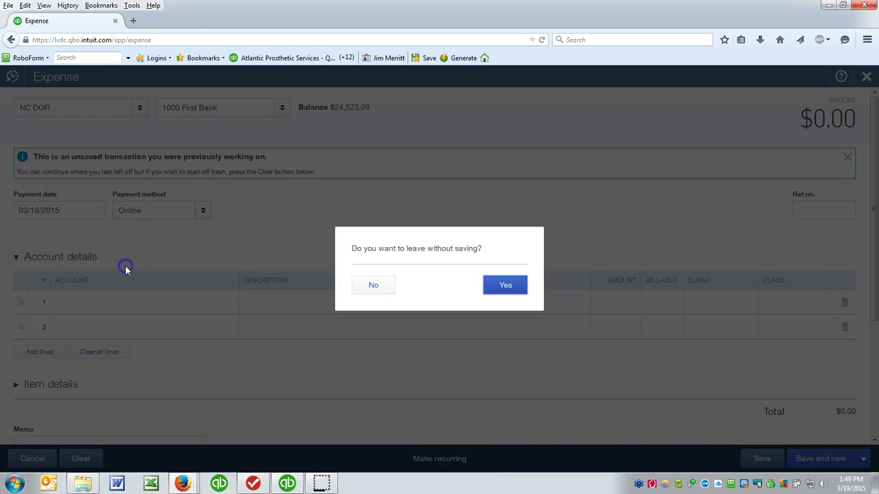
left_click(504, 291)
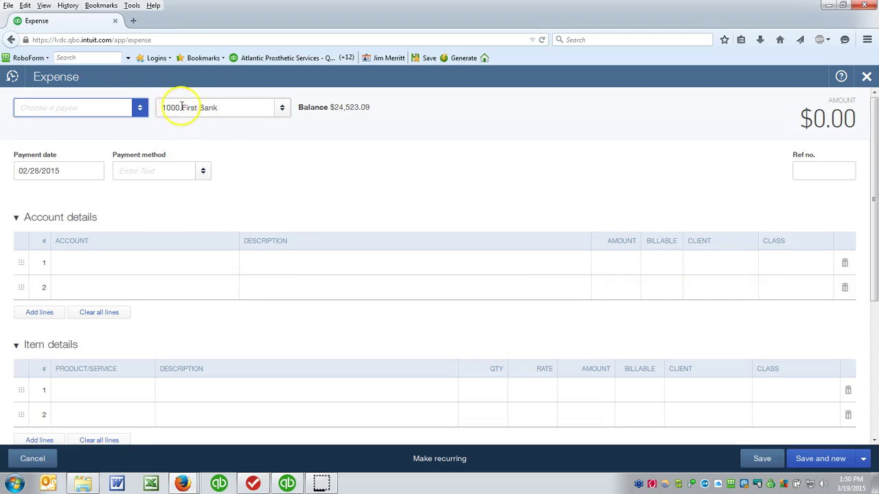
Assign the first expense line to account 6910 Office Supplies with the description Office Supplies
left_click(98, 271)
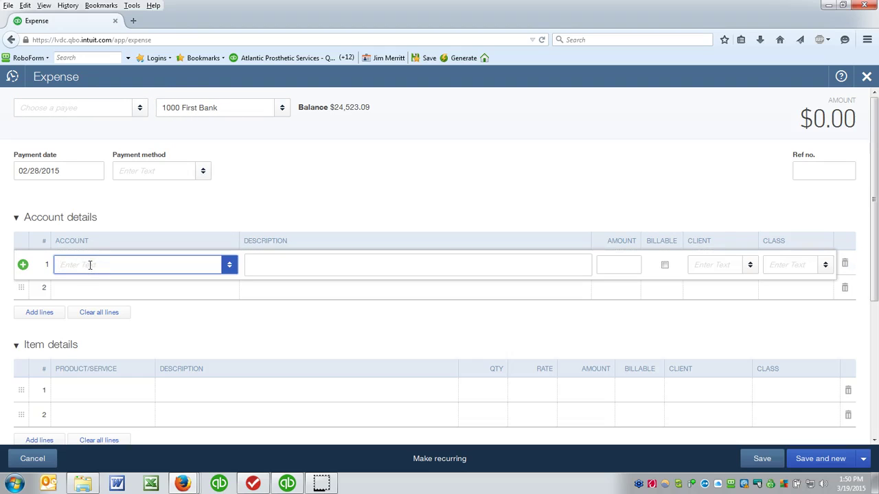
type("Office S")
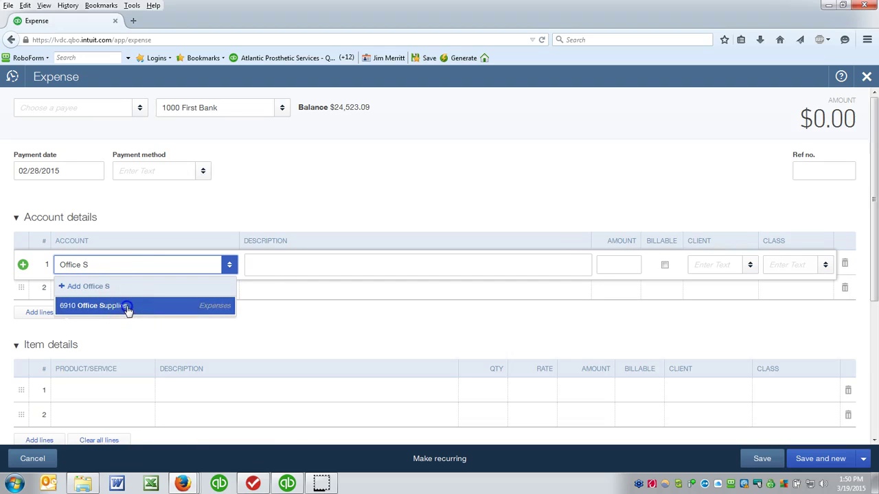
left_click(102, 266)
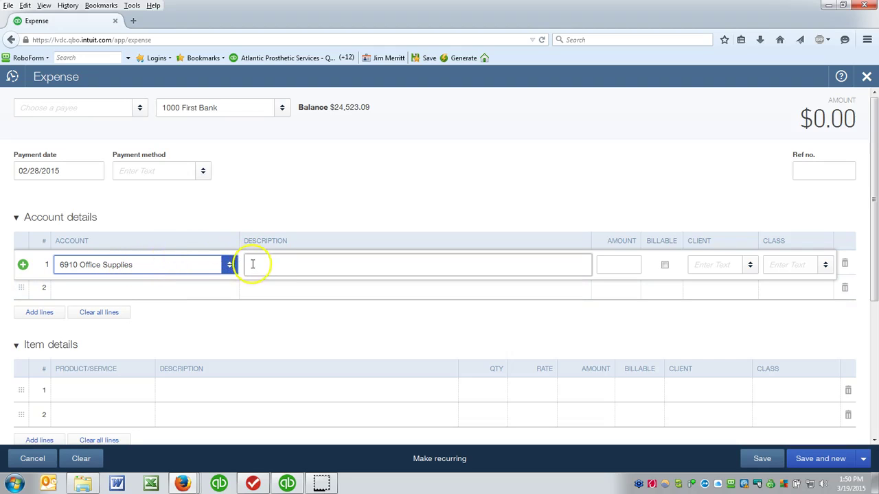
left_click(253, 265)
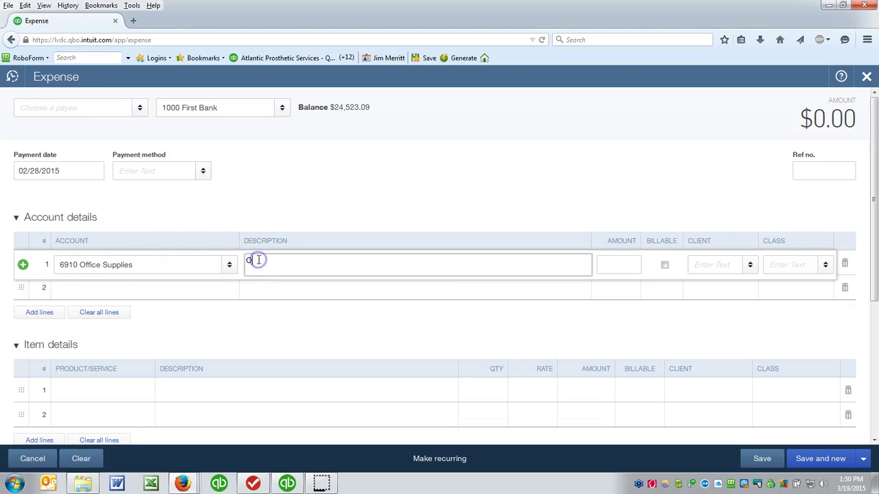
type("Office Supplies")
key("Tab")
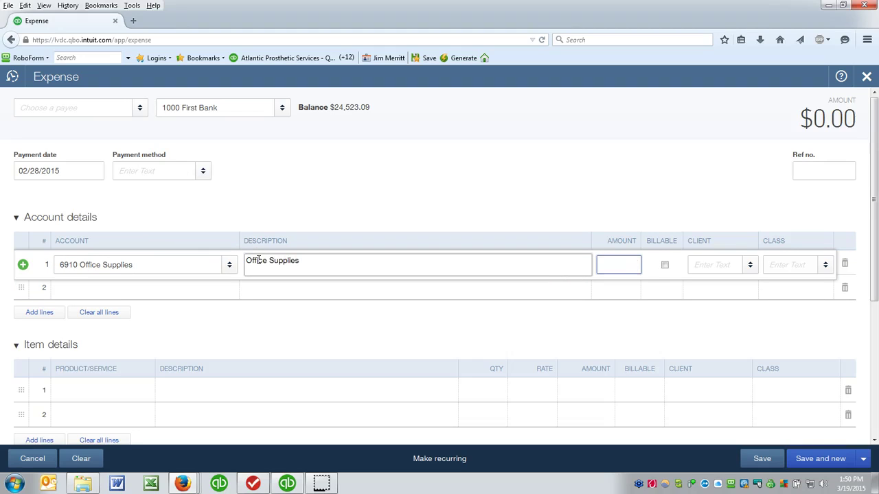
Set the Office Supplies line's amount to 71.42 and its class to Corp
type("71.42")
key("Tab")
key("Tab")
key("Tab")
type("c")
key("Tab")
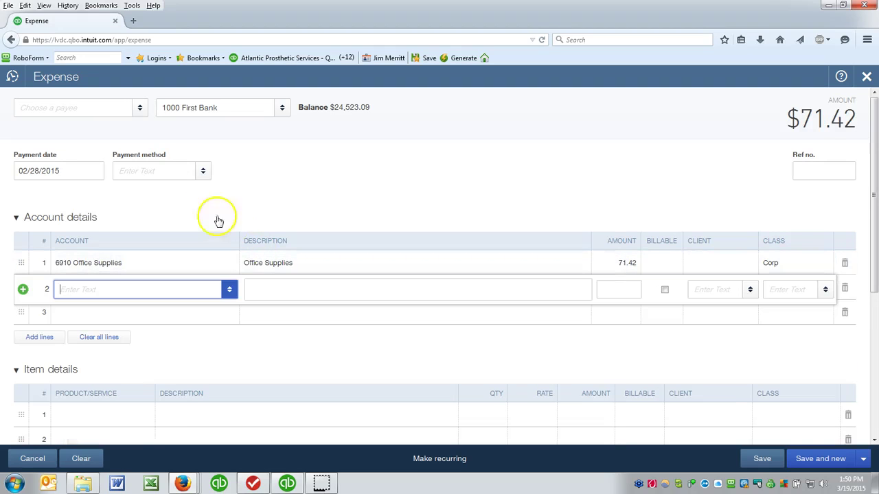
Set the expense's payee to Staples, adding and saving it as a new vendor
left_click(66, 112)
type("S")
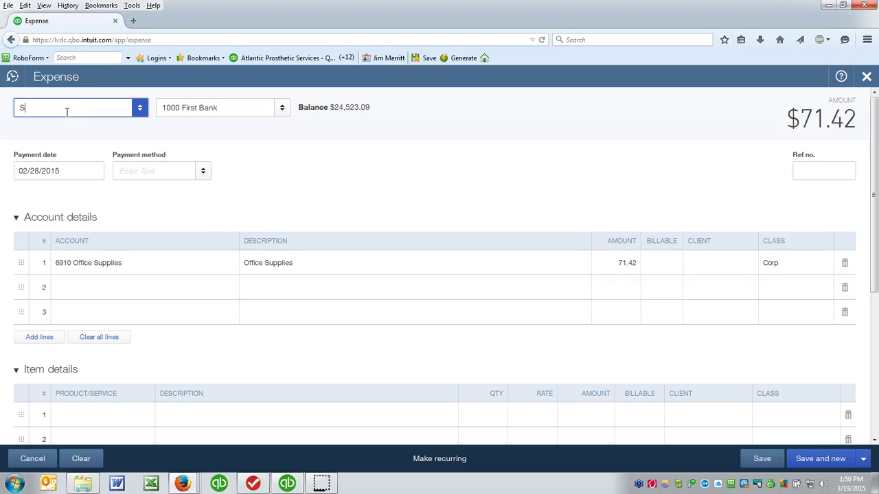
type("taples")
key("Return")
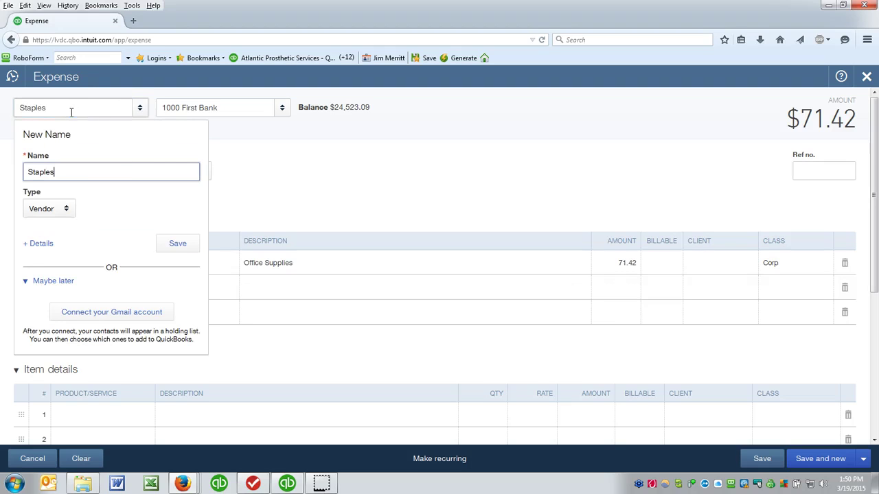
left_click(176, 244)
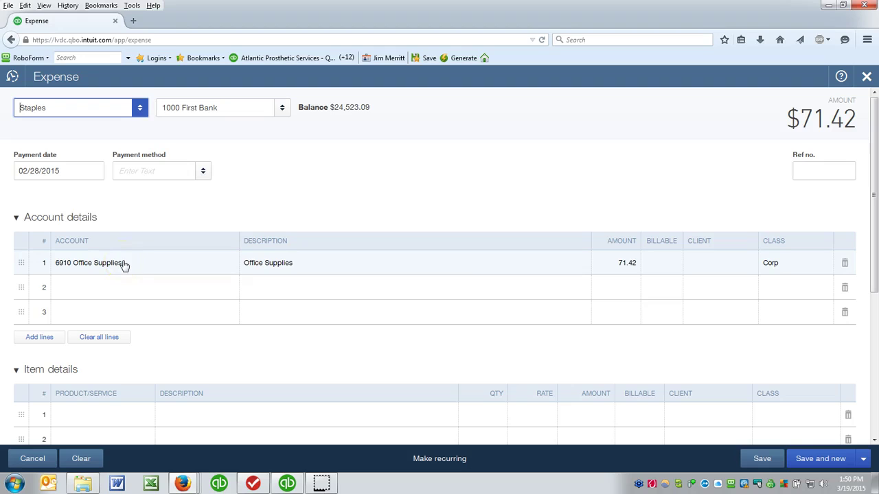
Save and close the Staples expense and go to the home page
left_click(124, 265)
left_click(820, 459)
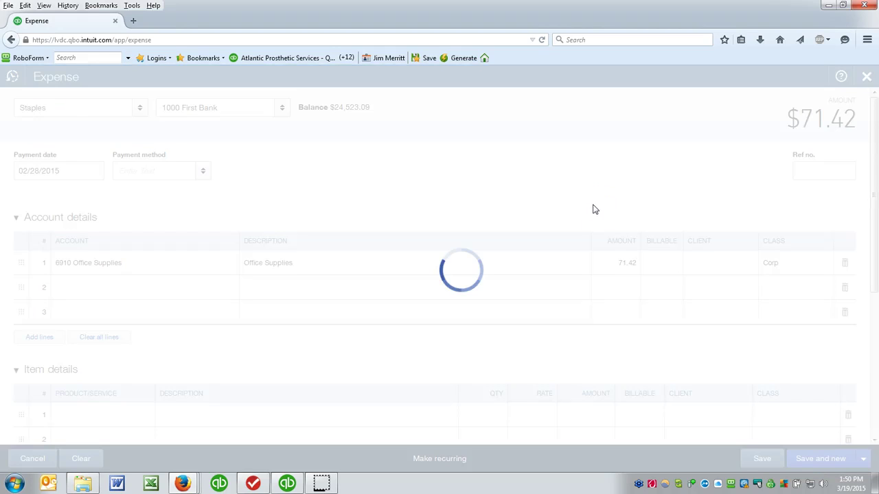
left_click(587, 202)
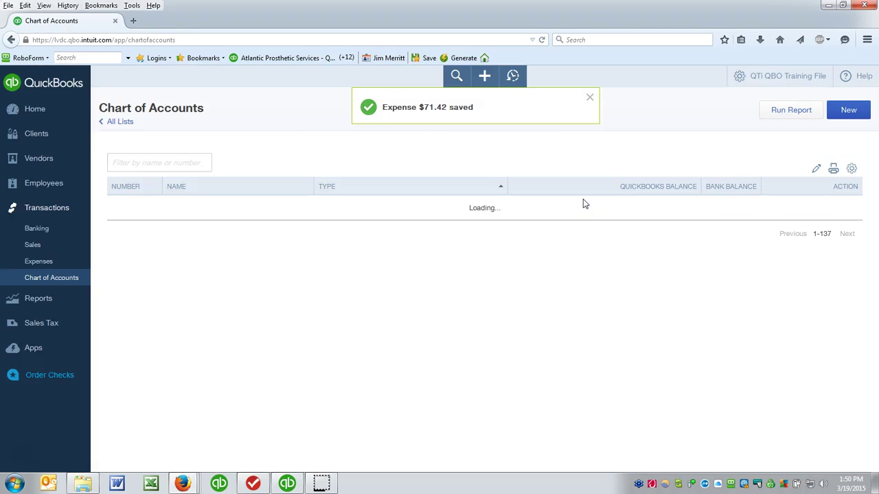
left_click(575, 204)
left_click(38, 111)
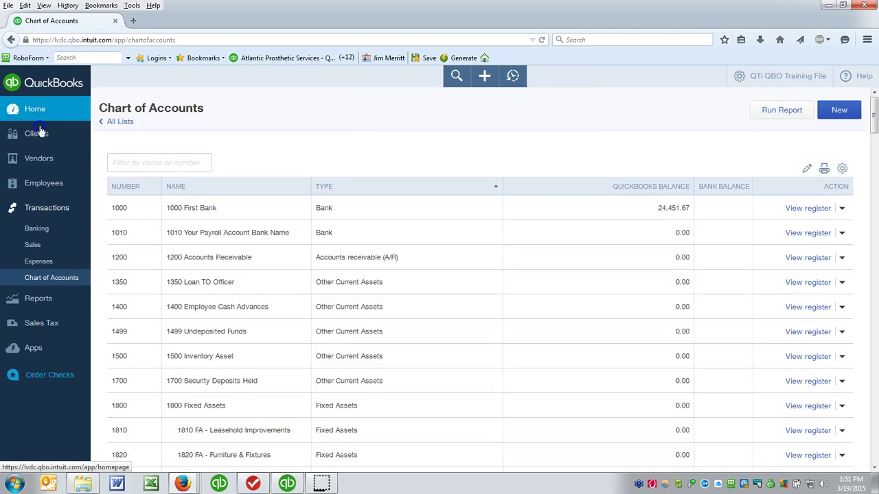